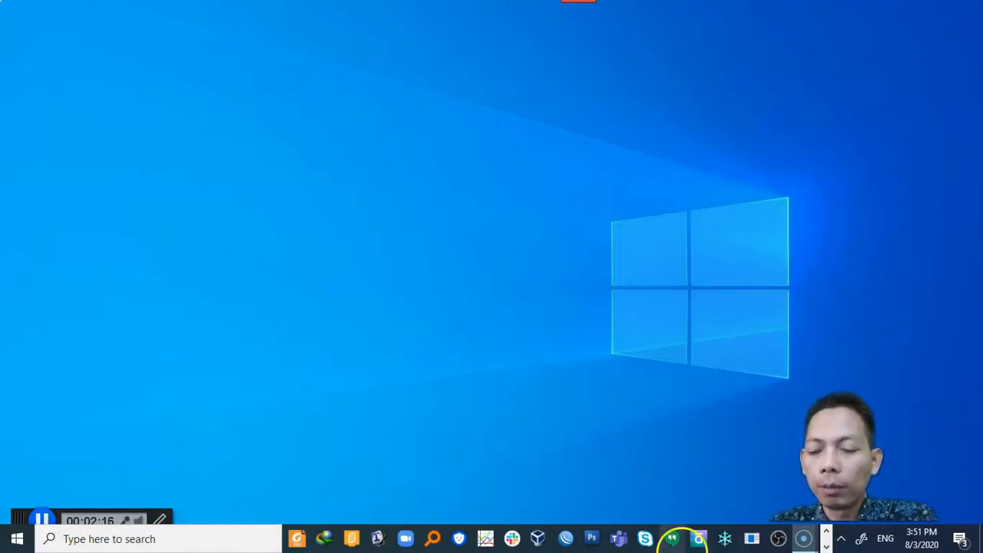
Find Chrome among the pinned taskbar apps and open a new tab.
click(826, 546)
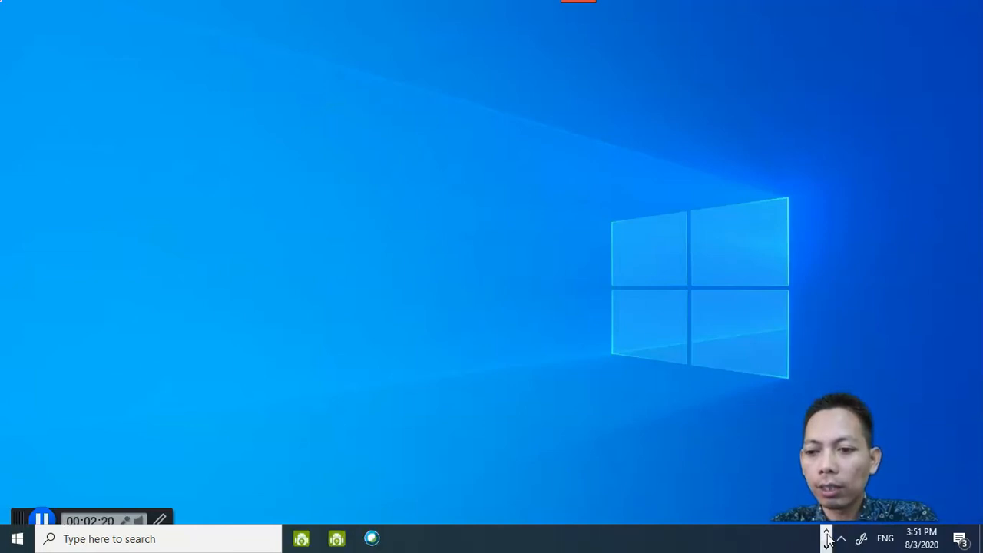
click(826, 532)
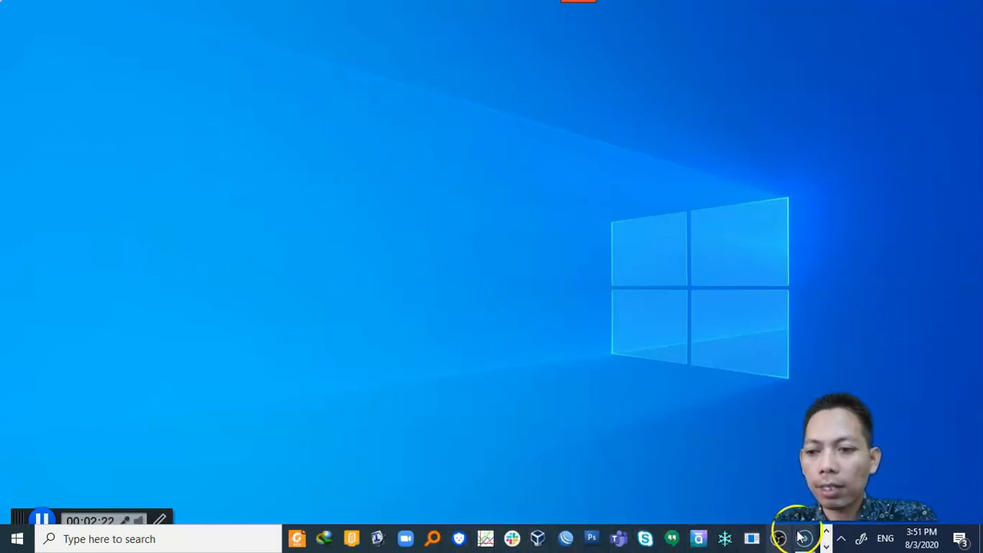
click(826, 533)
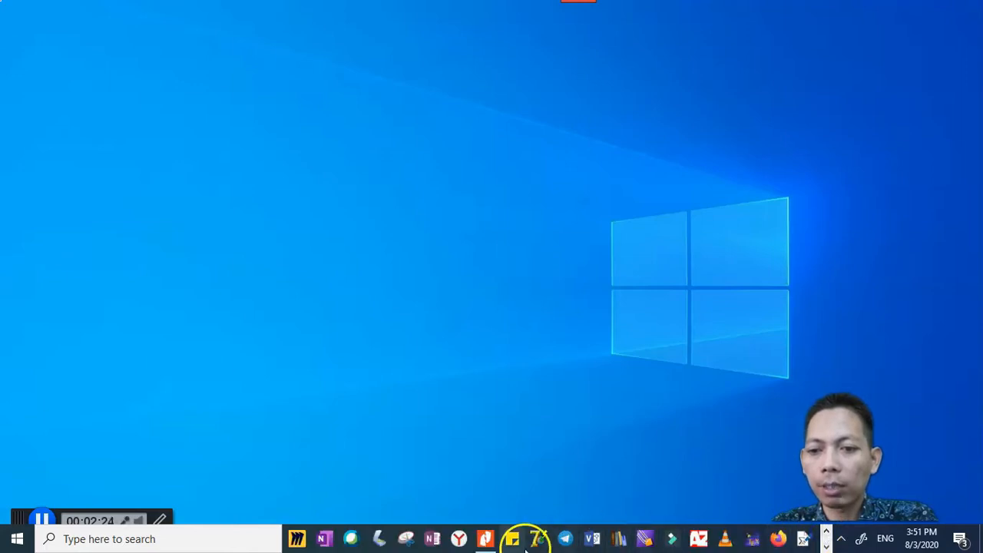
click(826, 534)
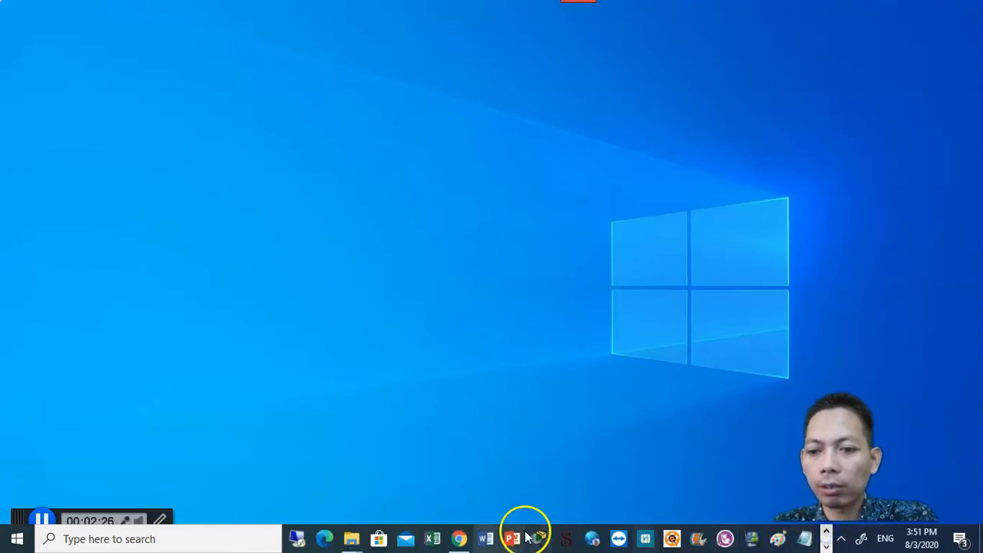
click(460, 539)
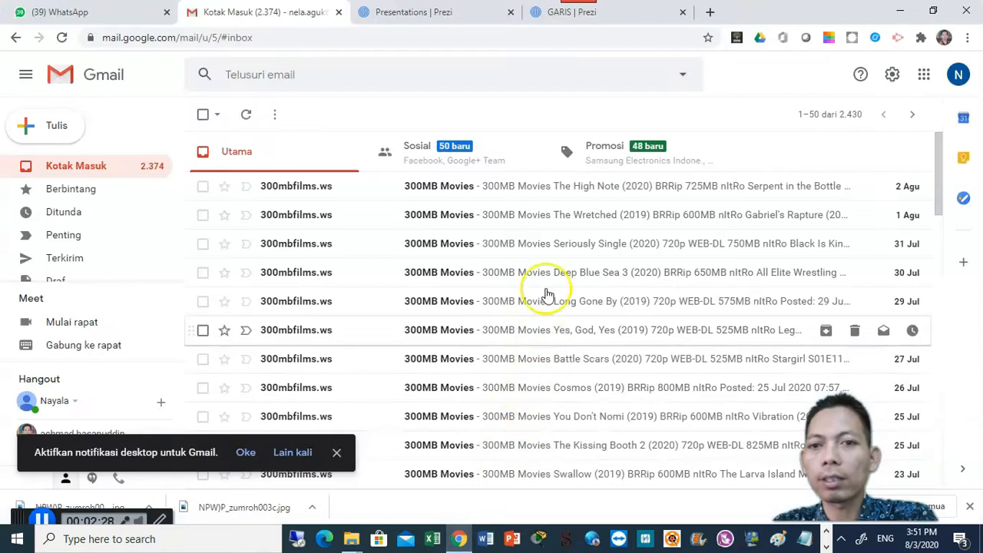
click(710, 12)
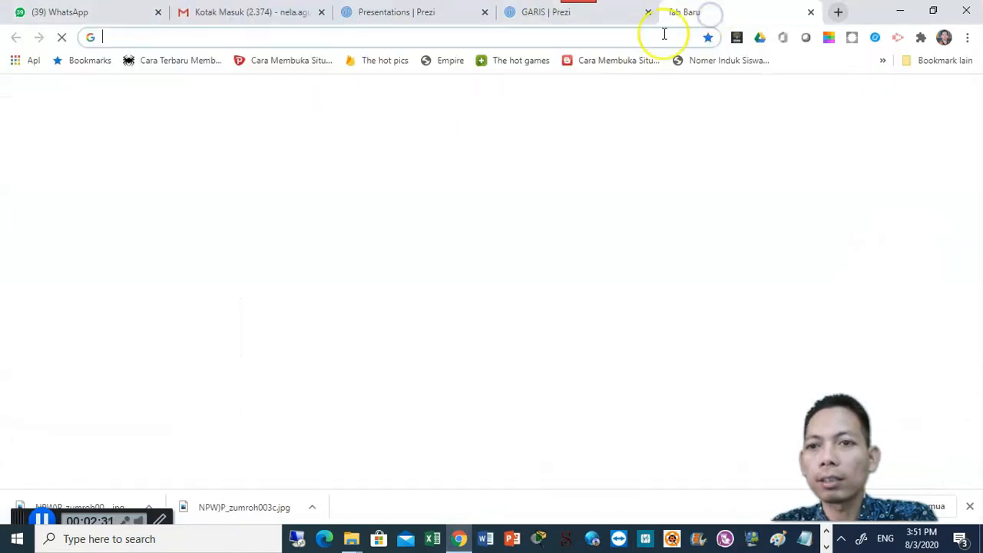
click(583, 40)
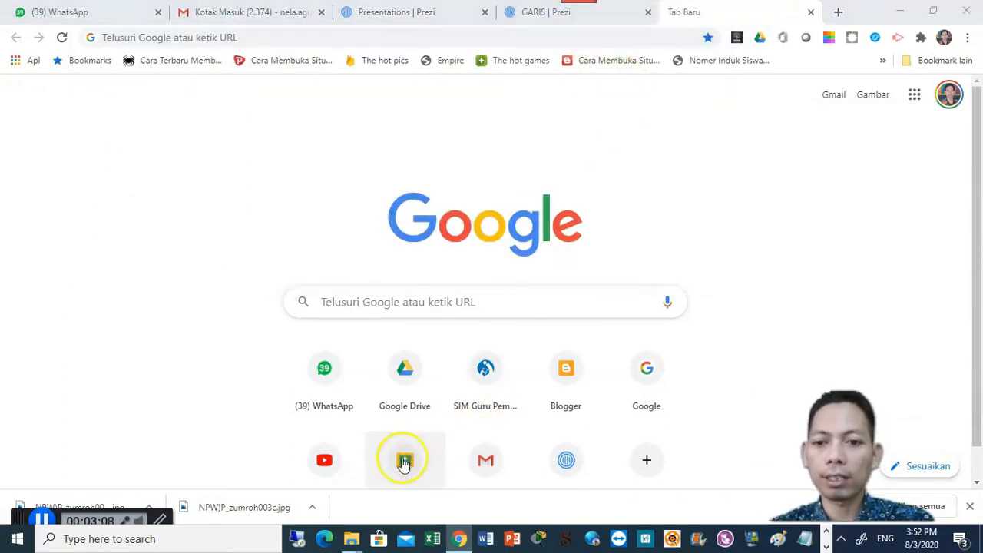
Minimize Chrome, page through the pinned taskbar apps, and bring Chrome back.
click(460, 539)
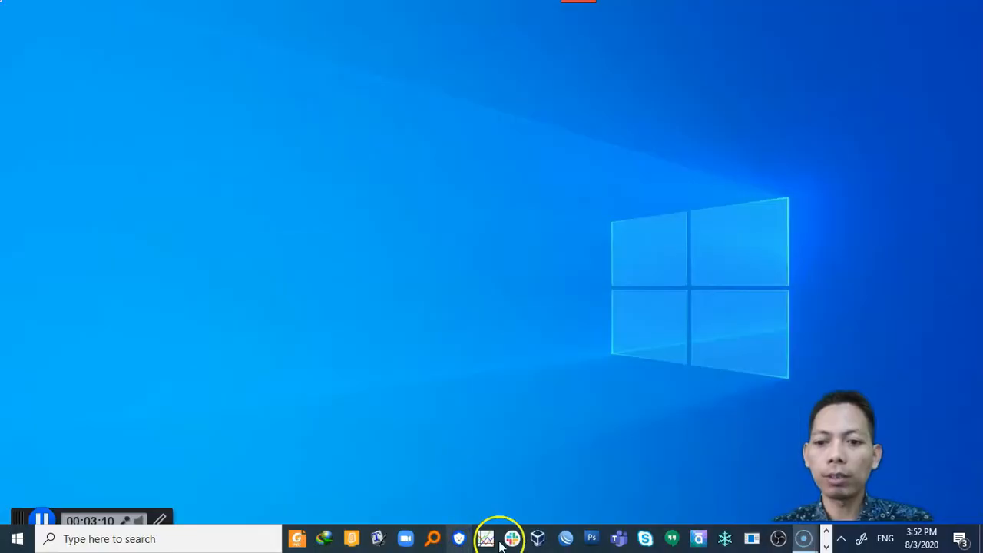
click(825, 546)
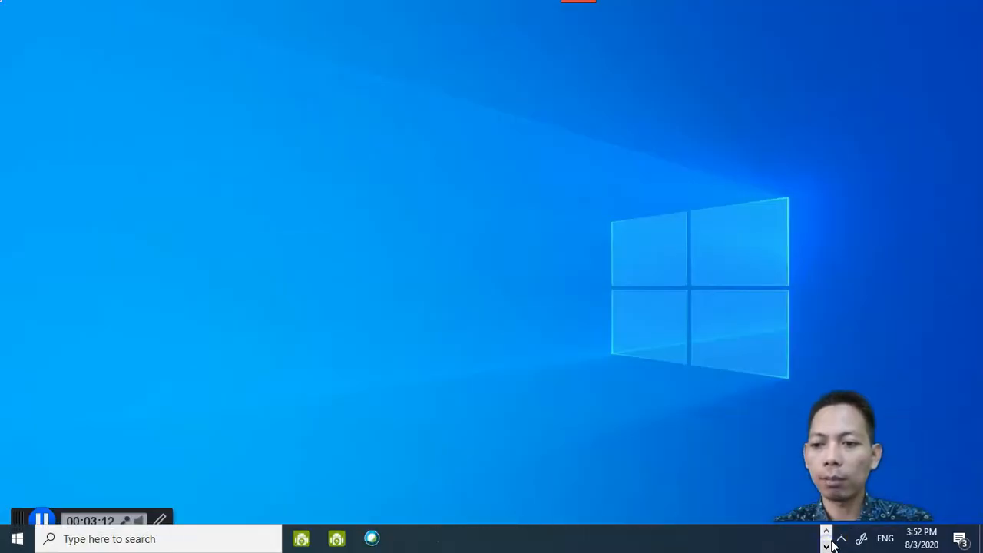
click(826, 535)
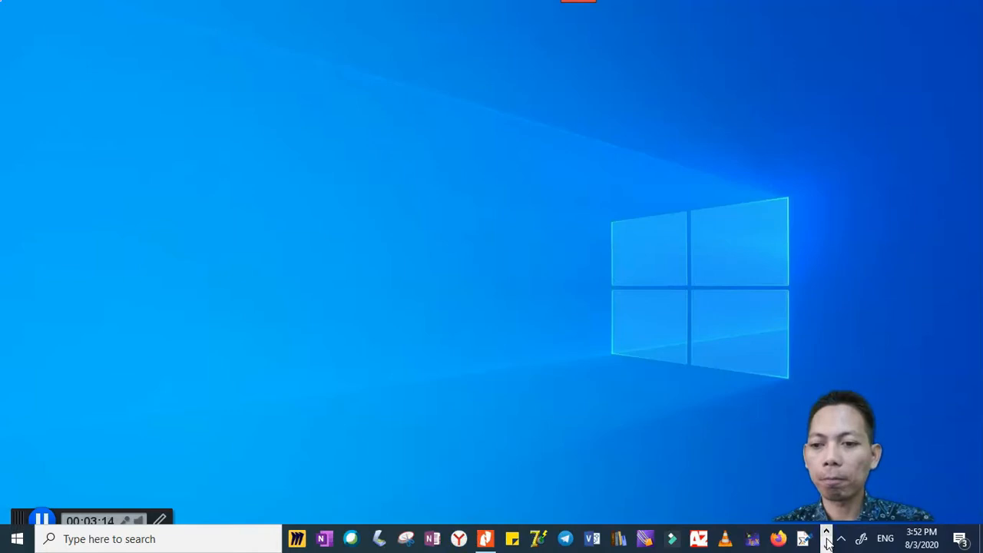
click(827, 532)
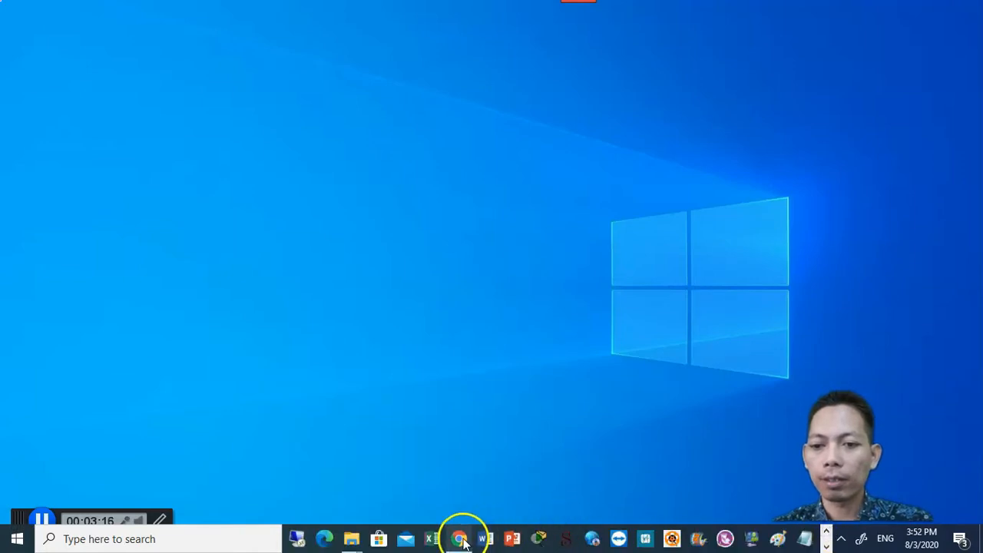
click(460, 540)
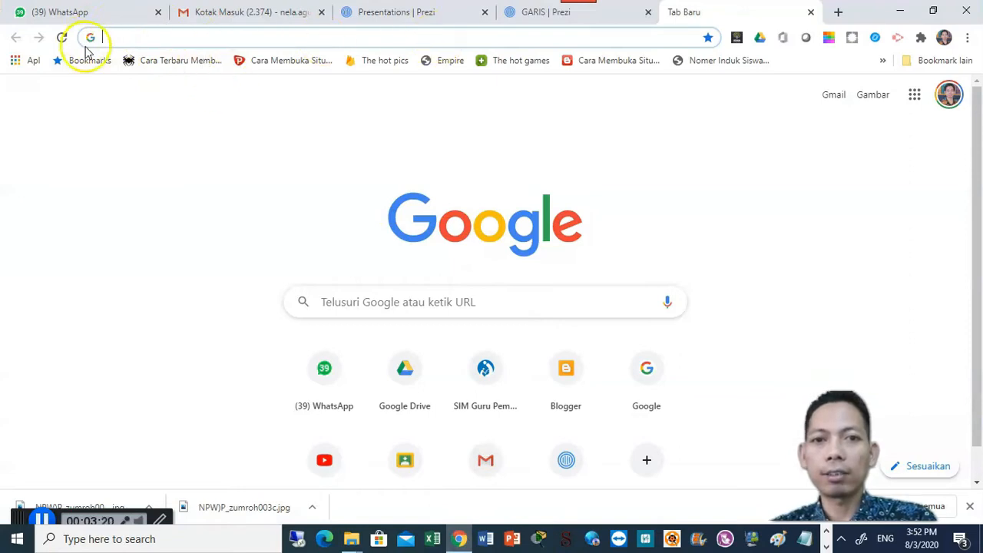
Enter webex.com in the address bar and load the Webex site.
click(127, 38)
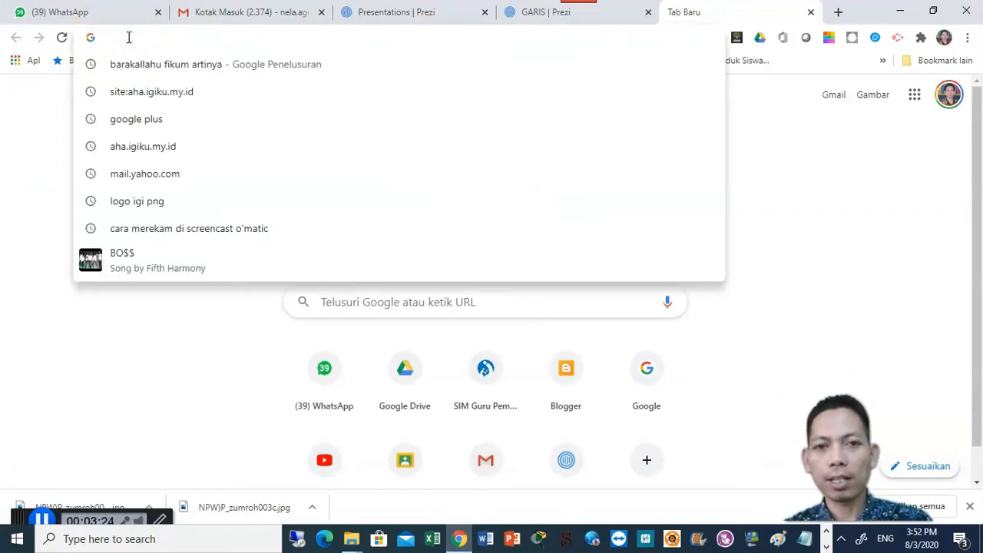
text(webex)
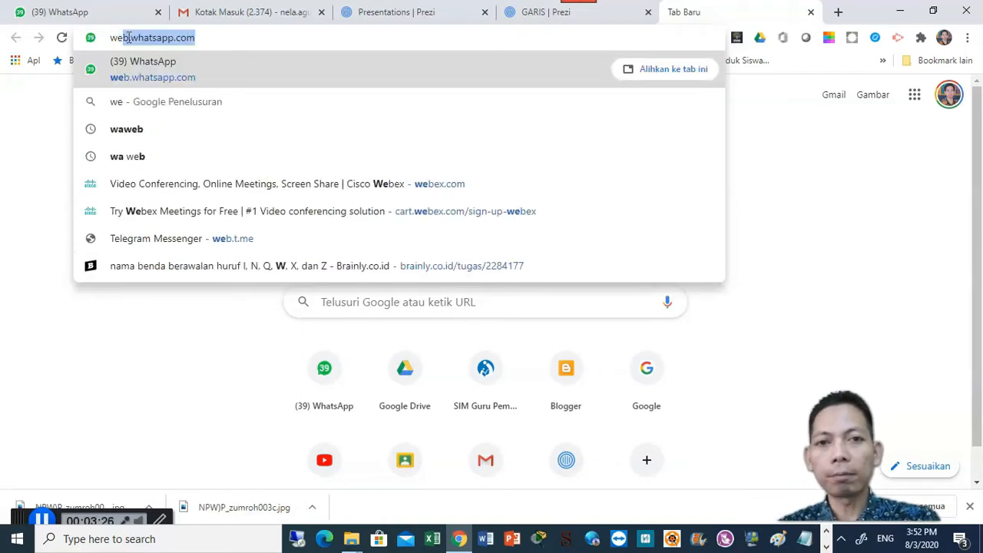
text(.com)
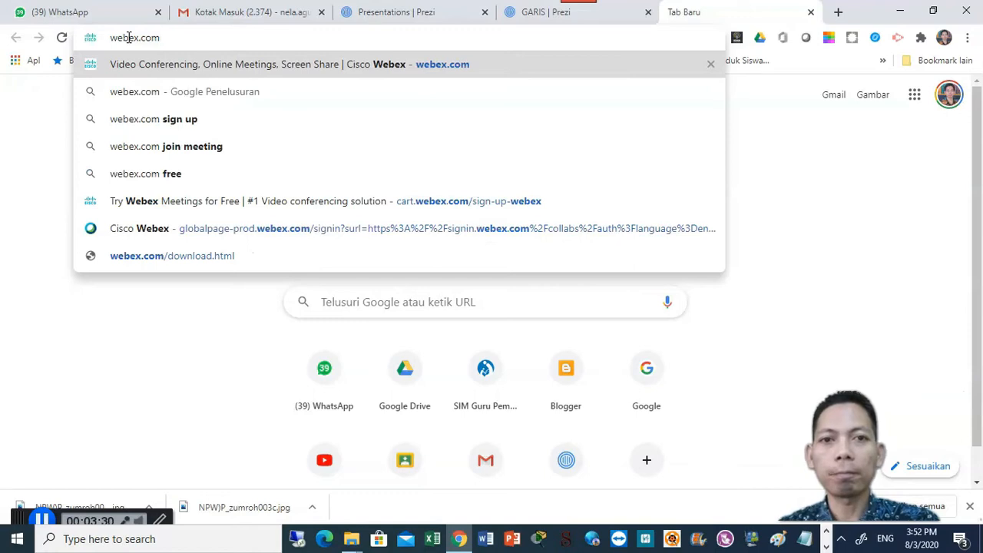
click(337, 39)
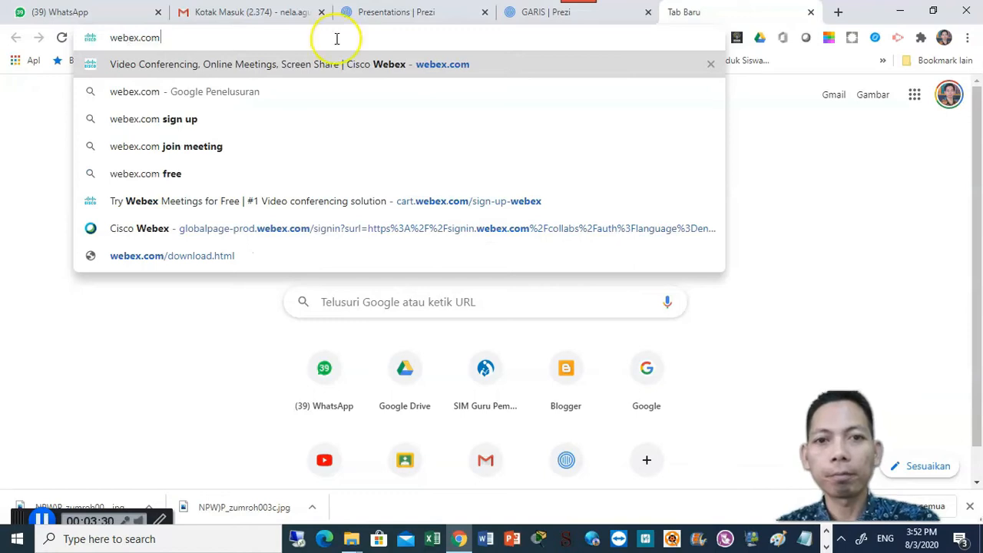
key(Return)
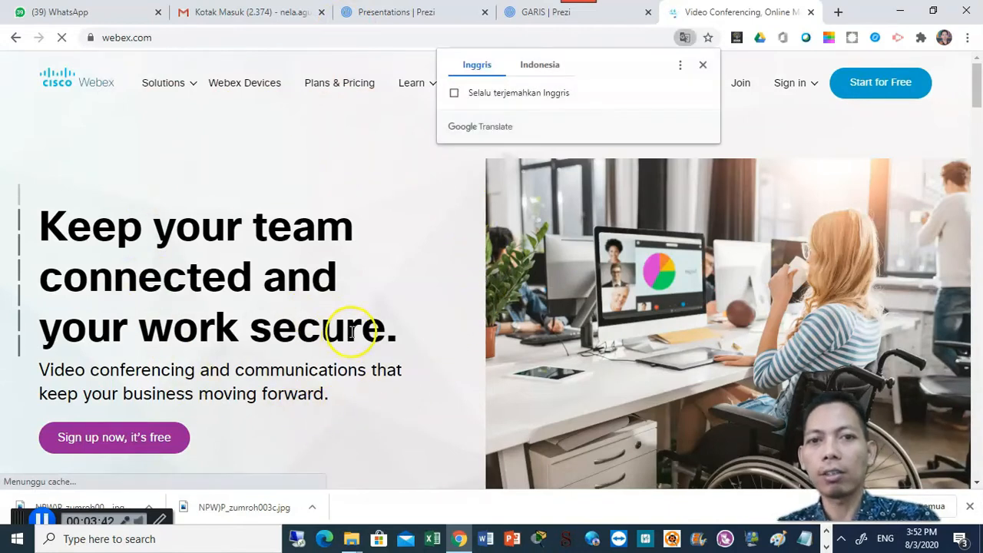
Close the Google Translate offer and briefly check the Sign in options.
click(702, 66)
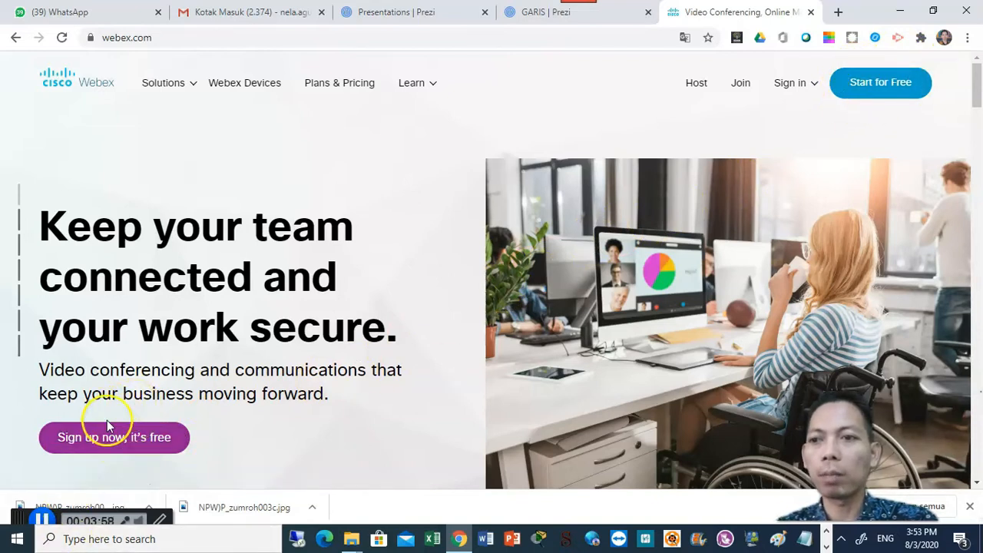
click(816, 90)
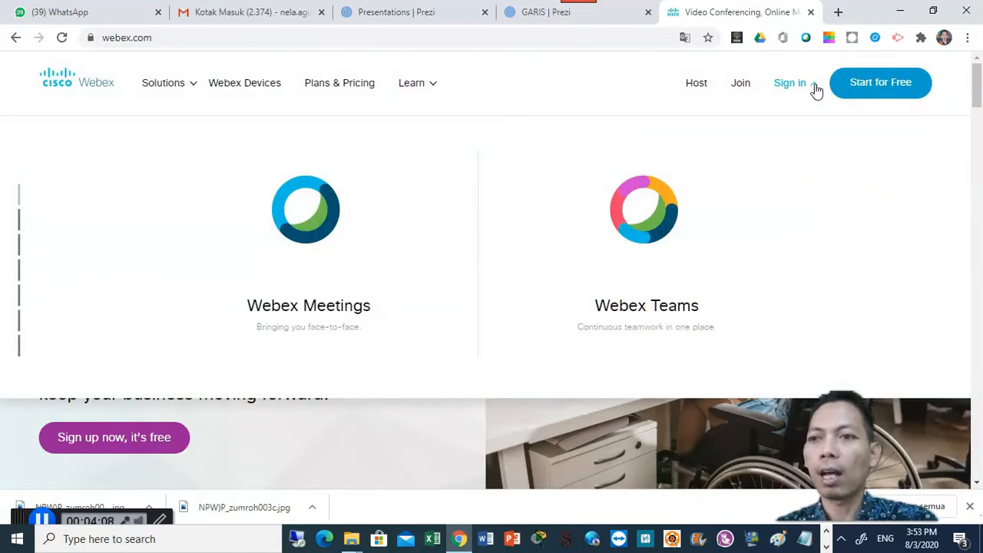
click(816, 89)
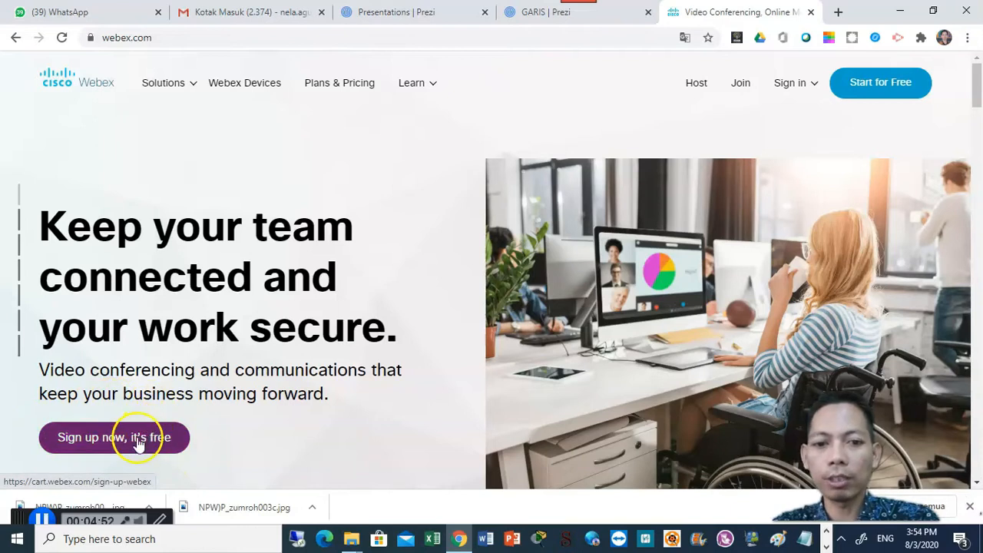
Choose the free sign-up and submit the user's Gmail address.
click(139, 444)
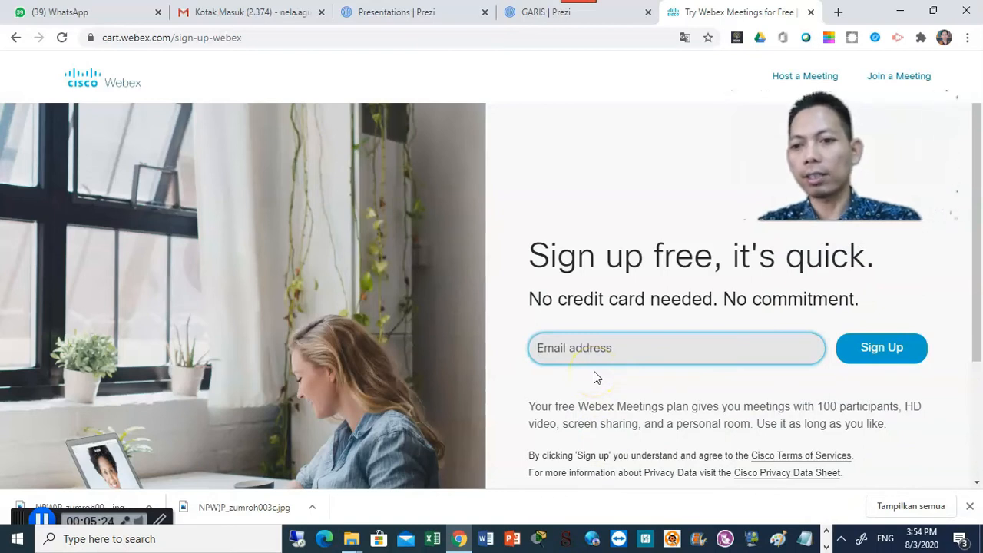
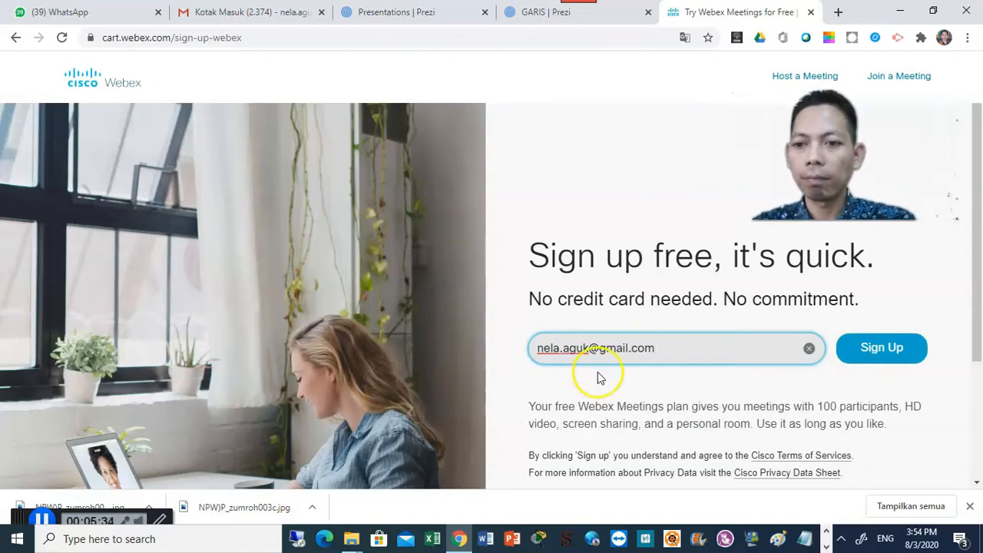
click(866, 364)
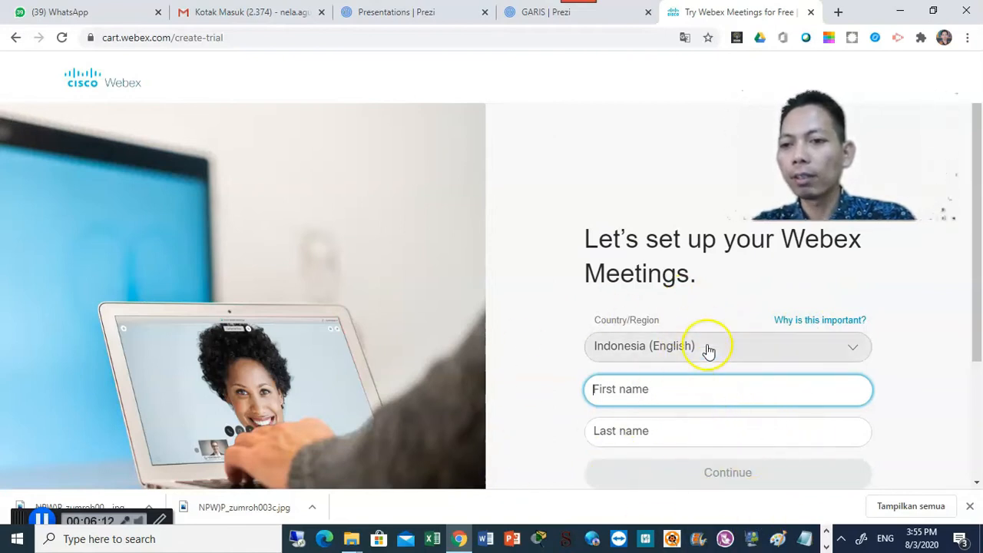
Keep Indonesia (English) as country, enter the account holder's first and last name, and continue.
click(847, 354)
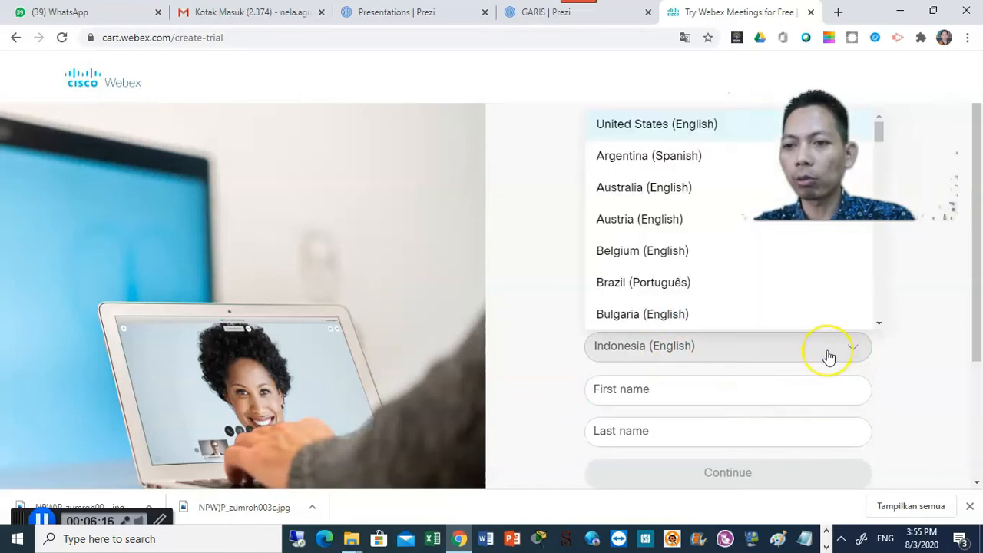
click(828, 354)
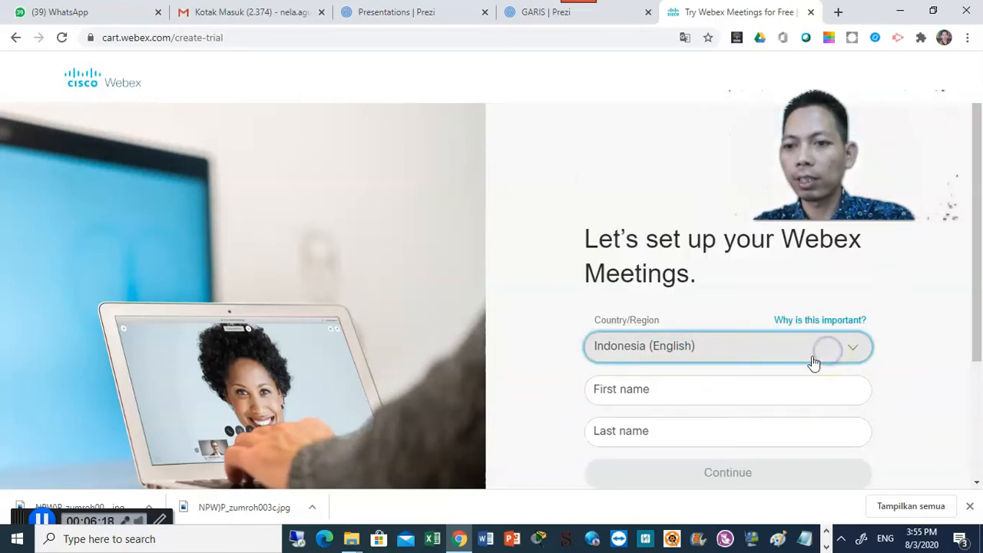
click(760, 389)
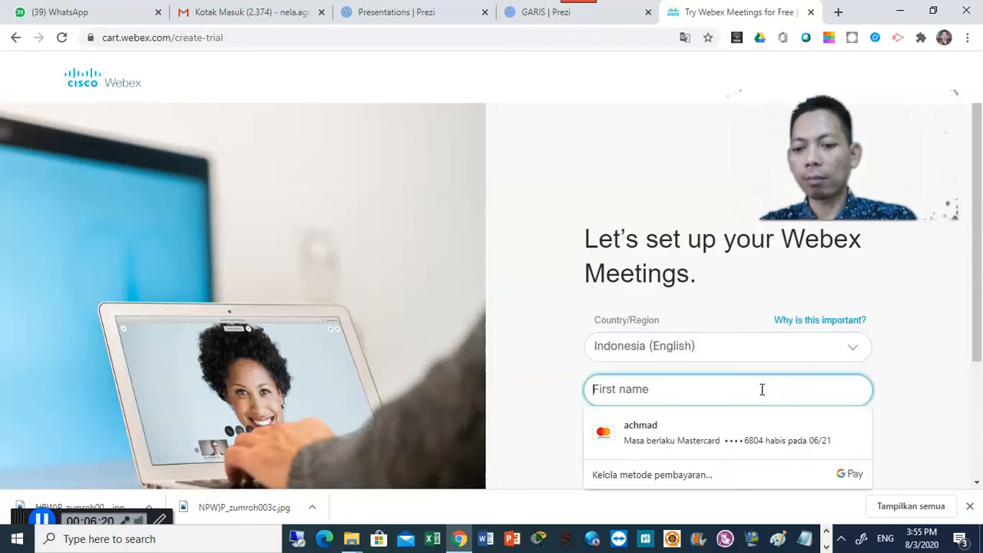
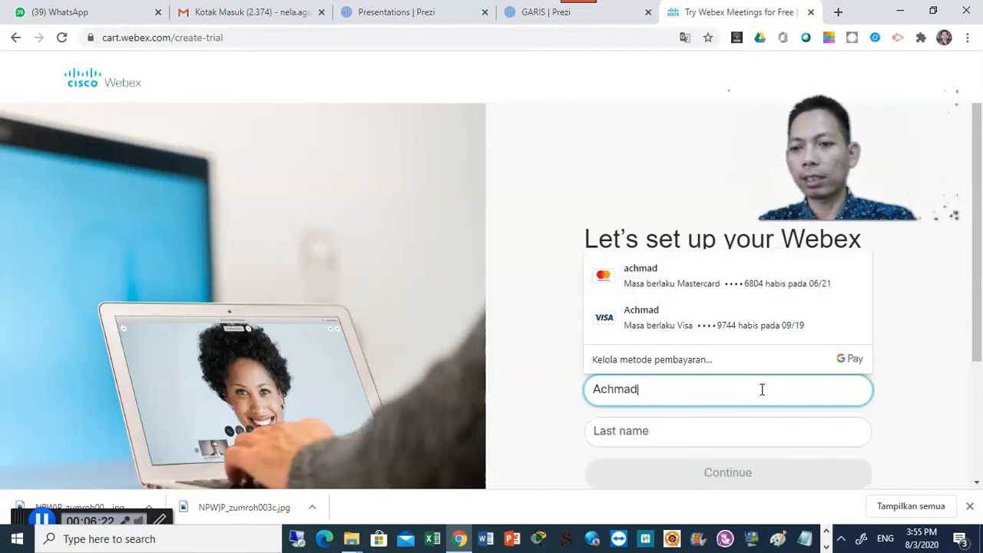
key(Tab)
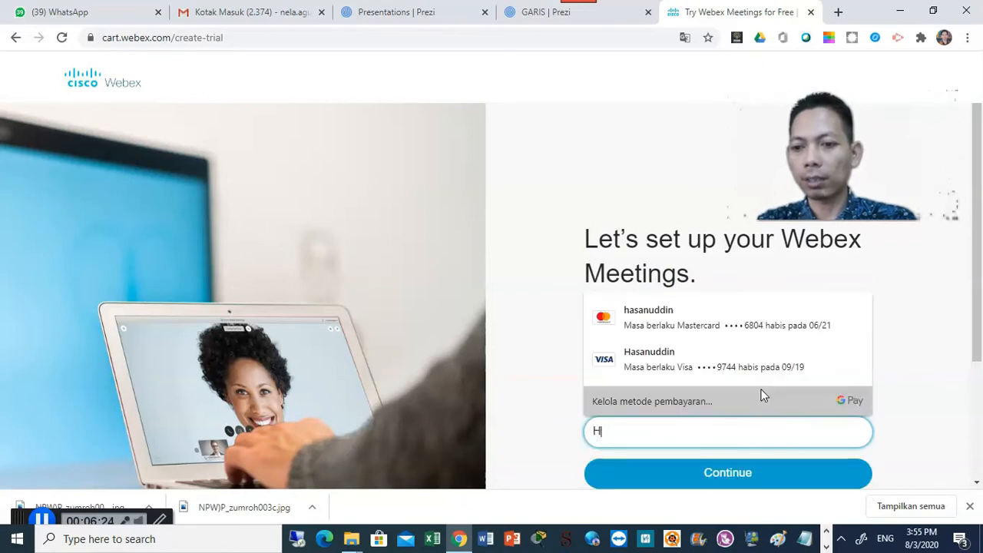
key(Tab)
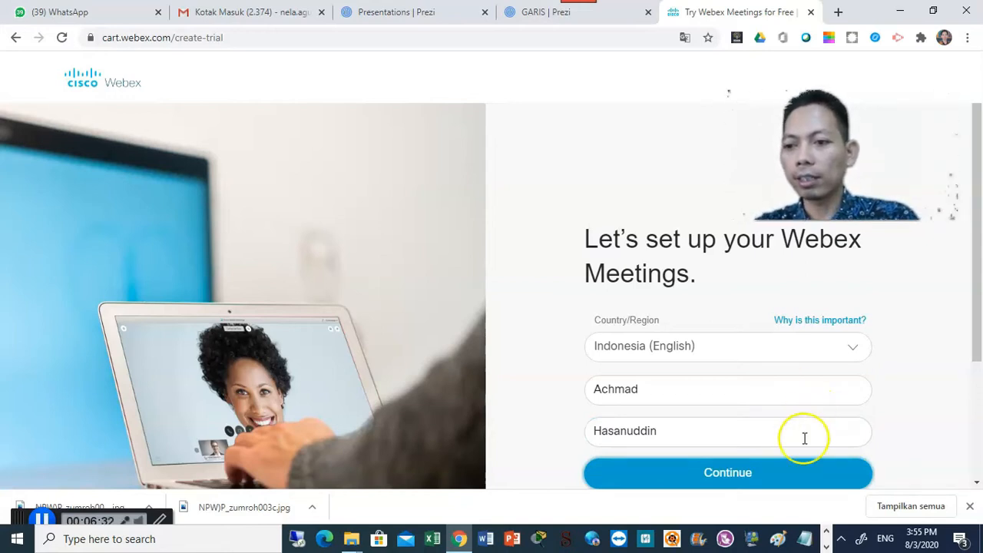
click(750, 477)
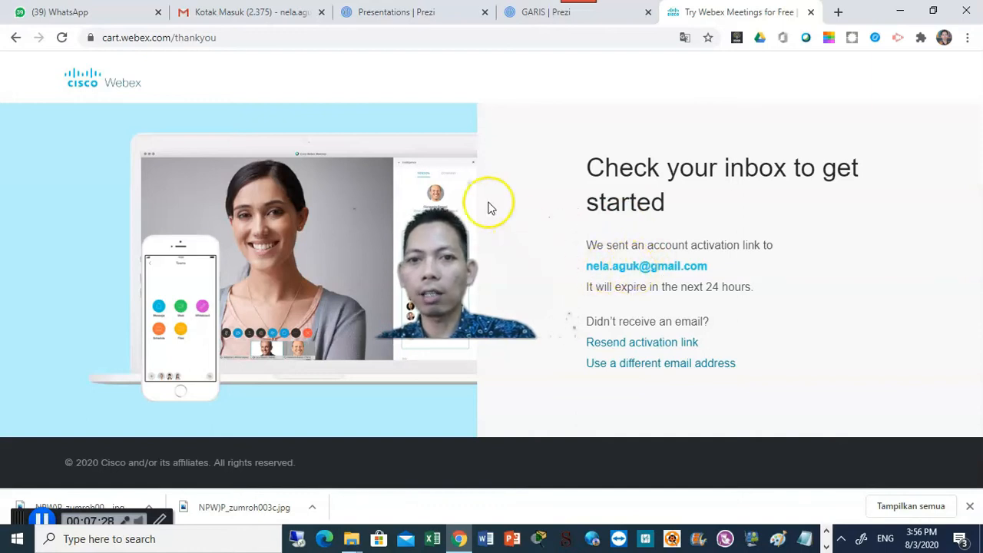
Switch to the Gmail tab to find the activation e-mail.
click(262, 23)
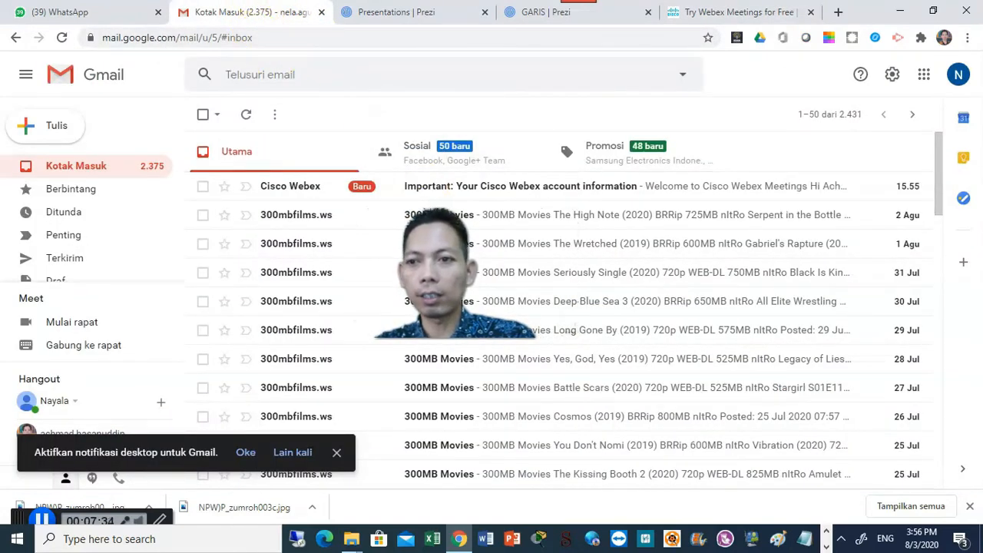
Open the Cisco Webex account information e-mail and follow its Create Password link.
drag(453, 292, 762, 317)
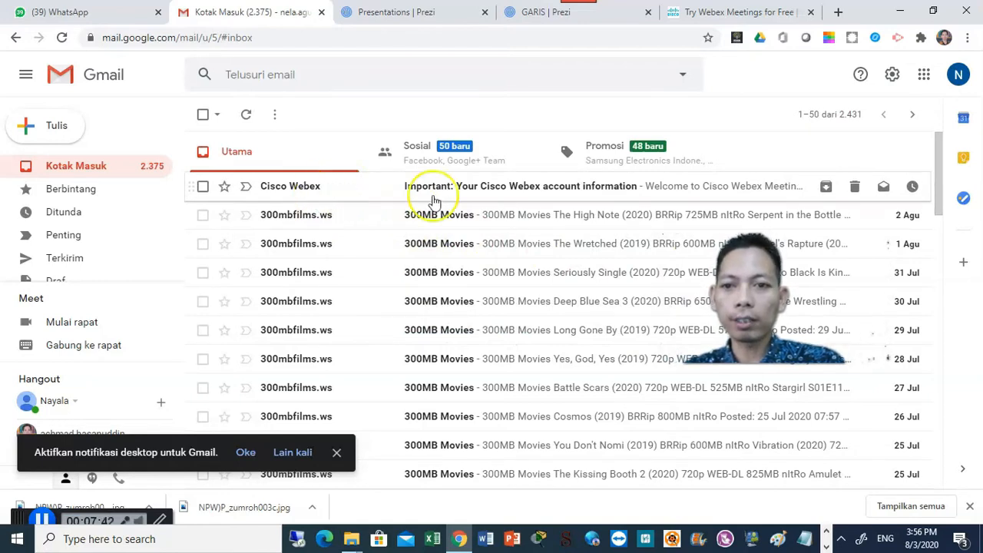
click(507, 191)
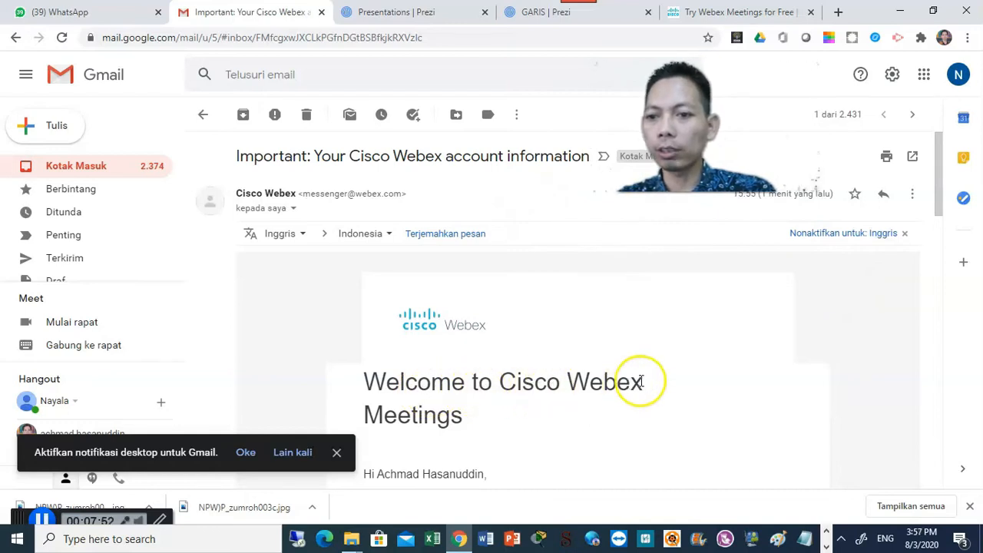
drag(938, 183, 941, 266)
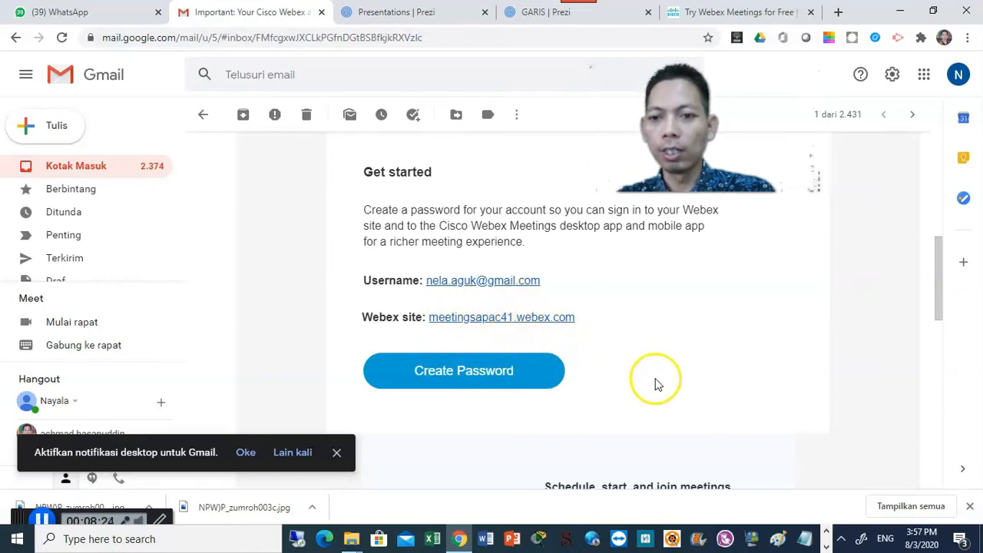
scroll(680, 400, down, 2)
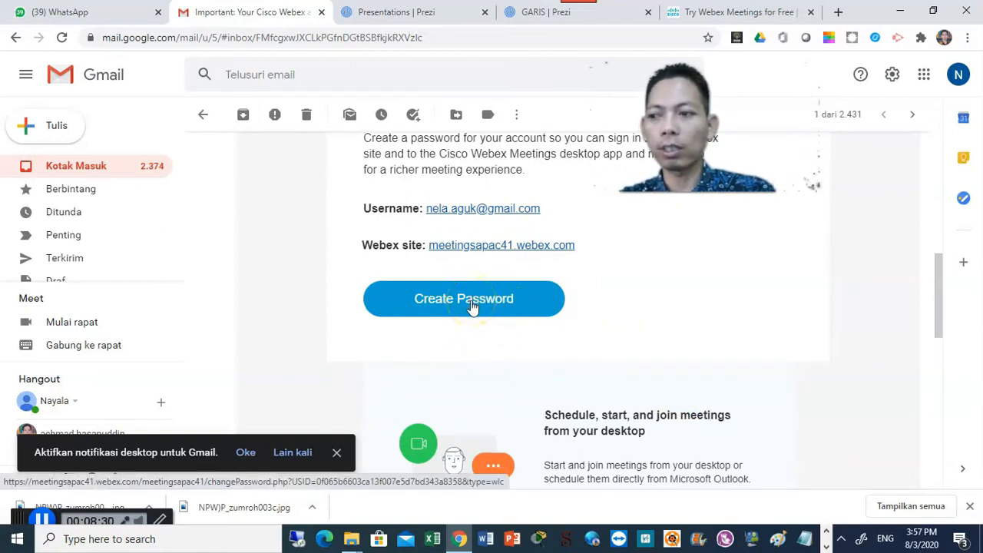
click(472, 303)
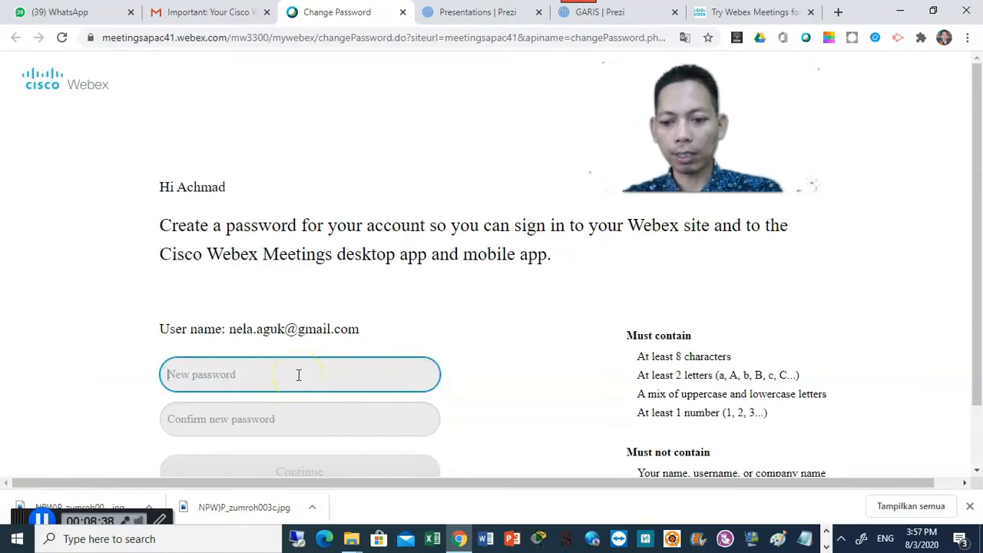
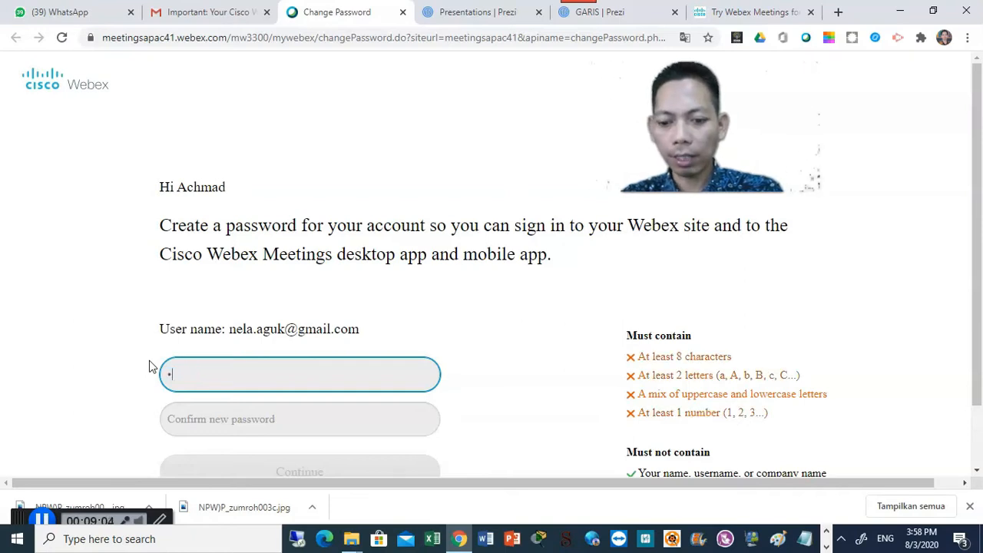
Enter the new account password, confirm it in the second field, and submit.
key(BackSpace)
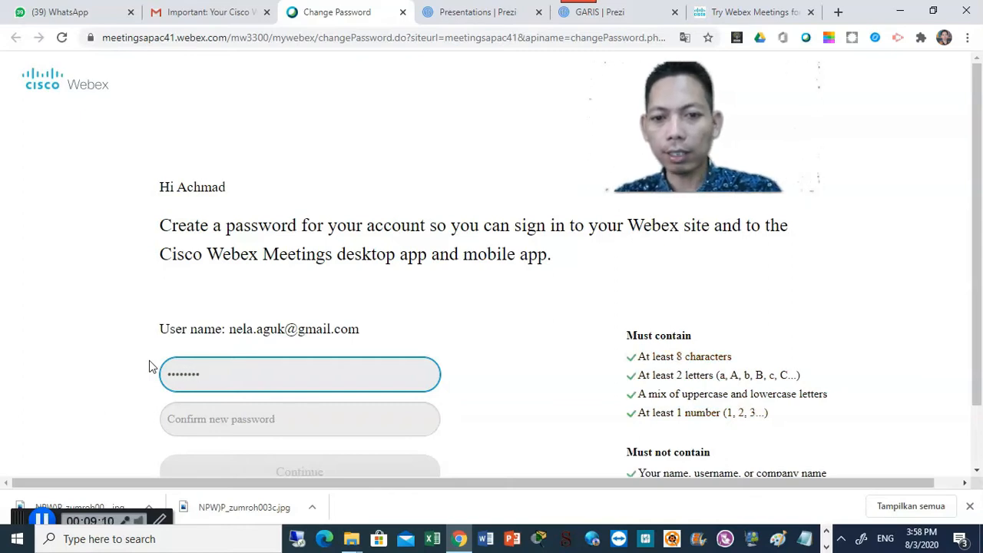
click(249, 420)
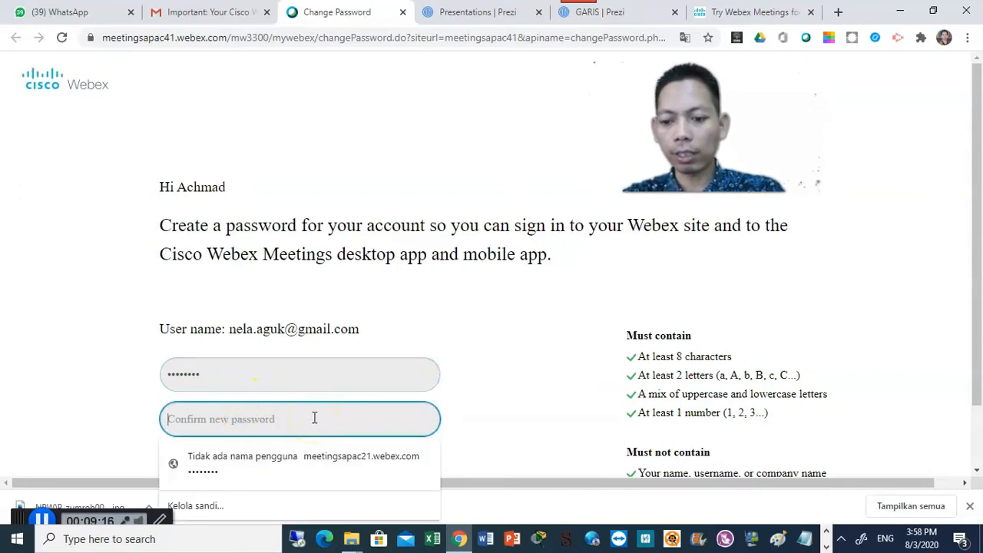
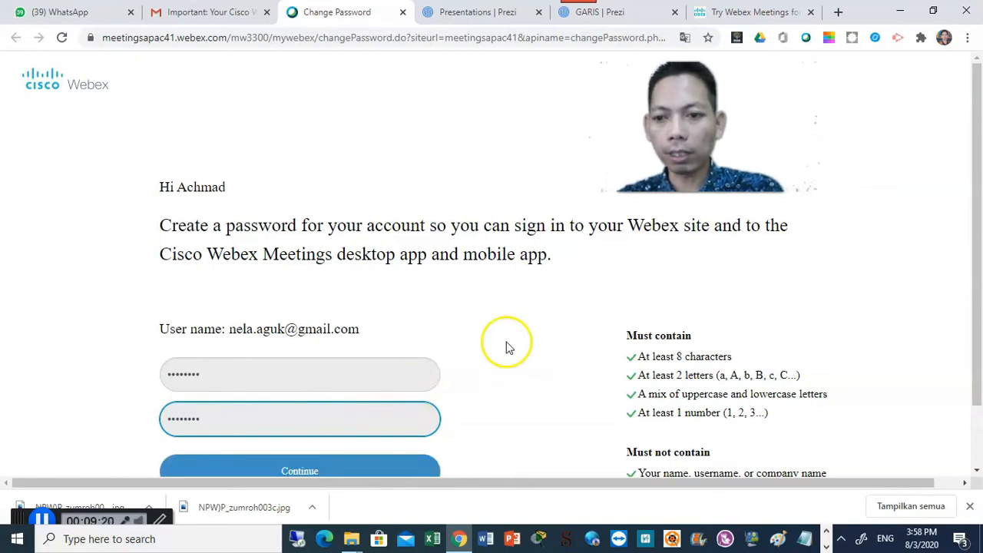
scroll(507, 347, down, 1)
click(312, 401)
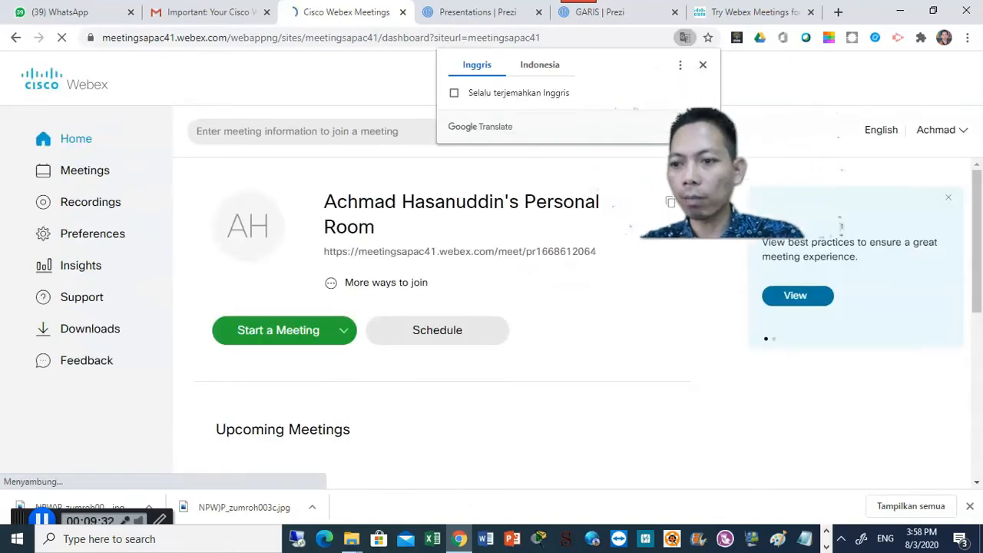
Dismiss the translation offer on the Webex dashboard and start a personal-room meeting.
click(703, 65)
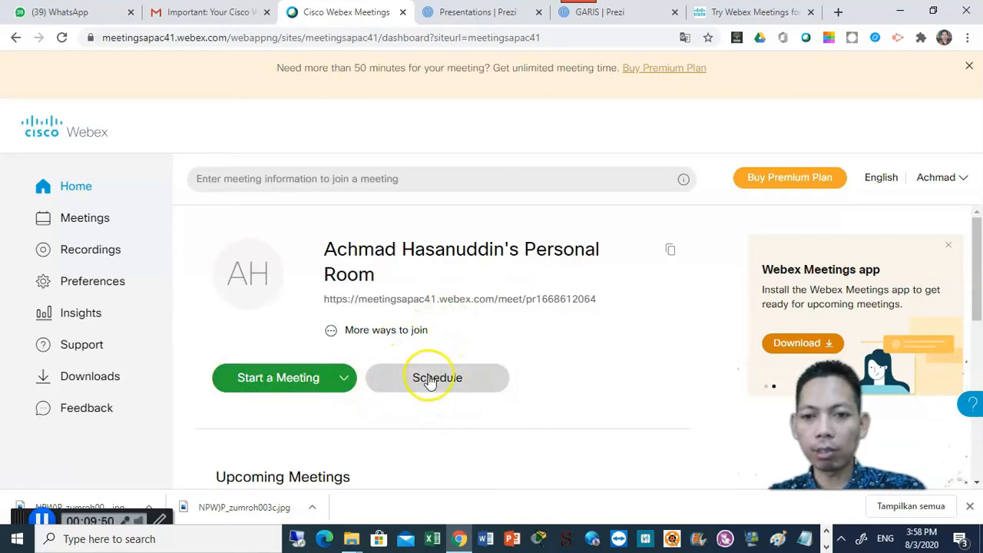
scroll(643, 325, down, 1)
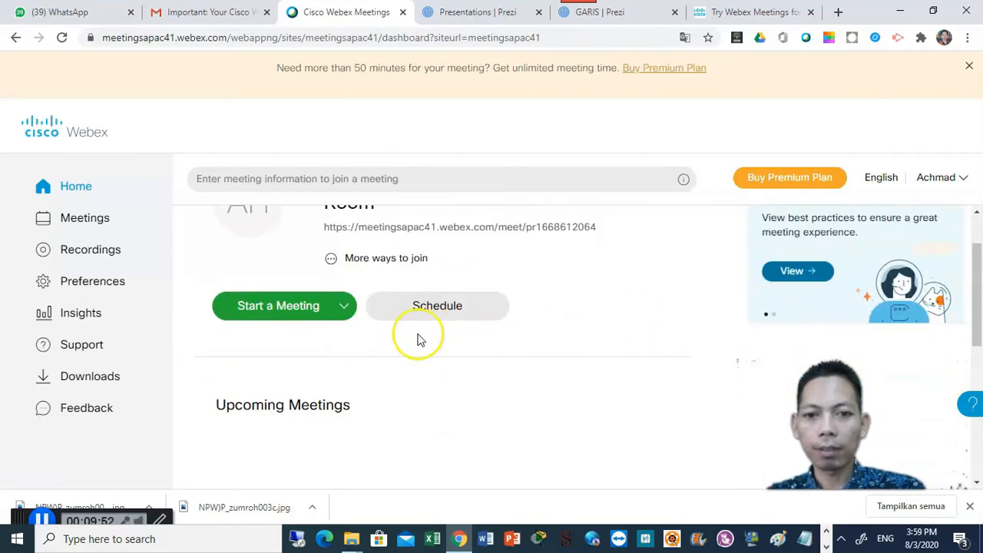
scroll(384, 346, up, 1)
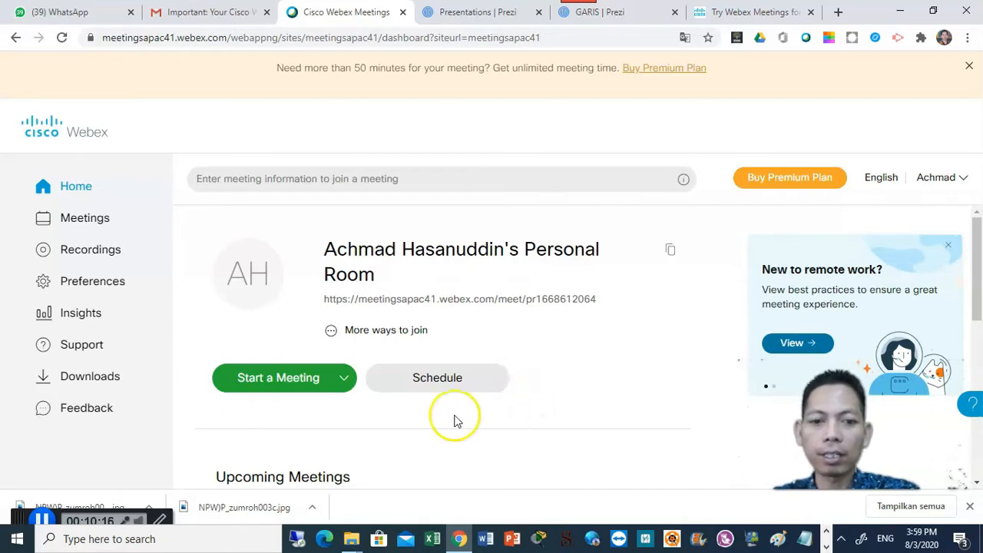
click(290, 386)
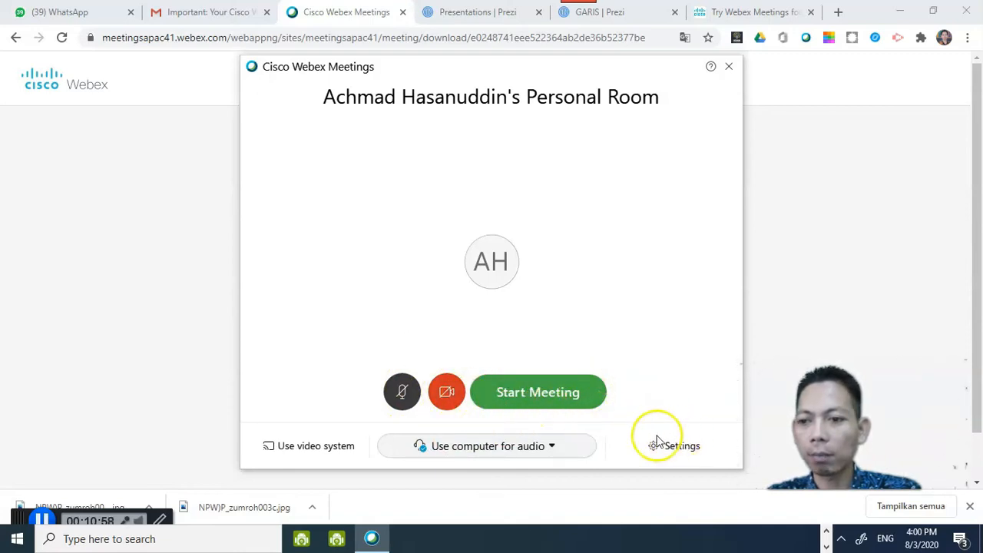
Start the meeting from the personal room preview window.
click(546, 393)
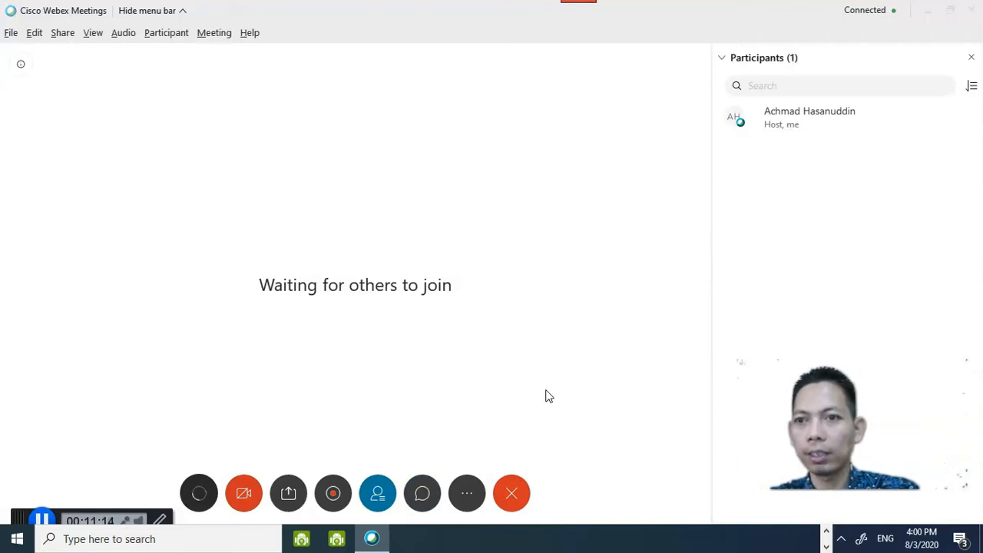
Leave the microphone muted after toggling it off, on and off again.
click(540, 351)
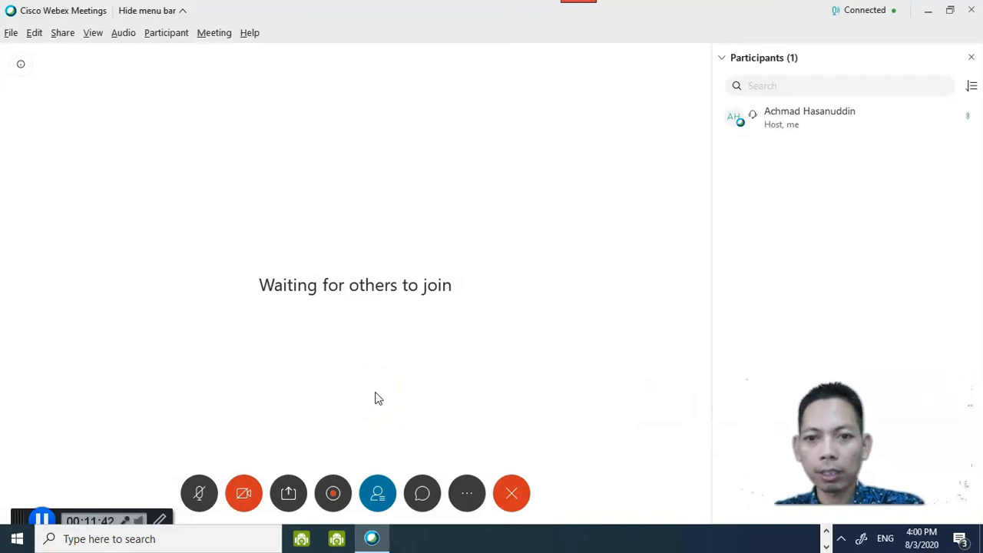
click(199, 498)
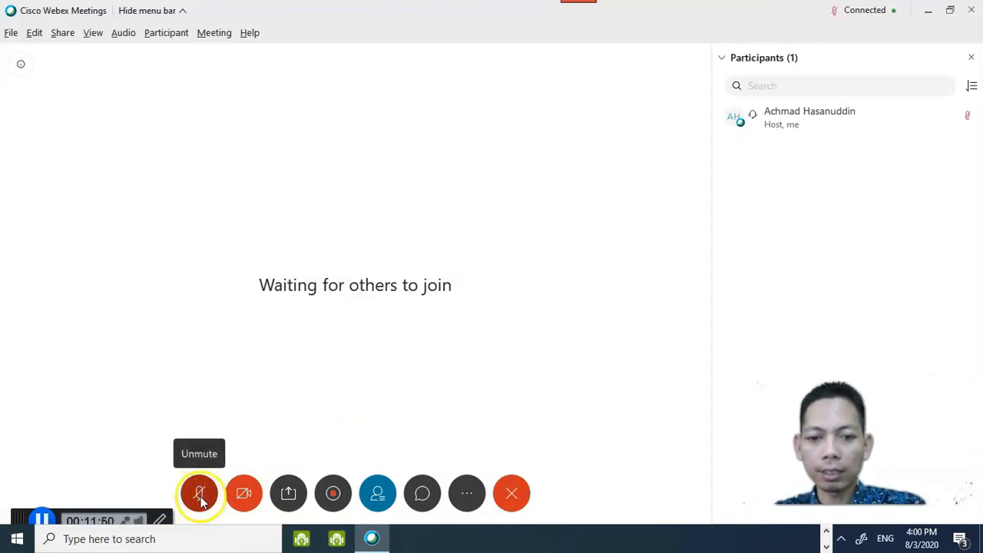
click(201, 498)
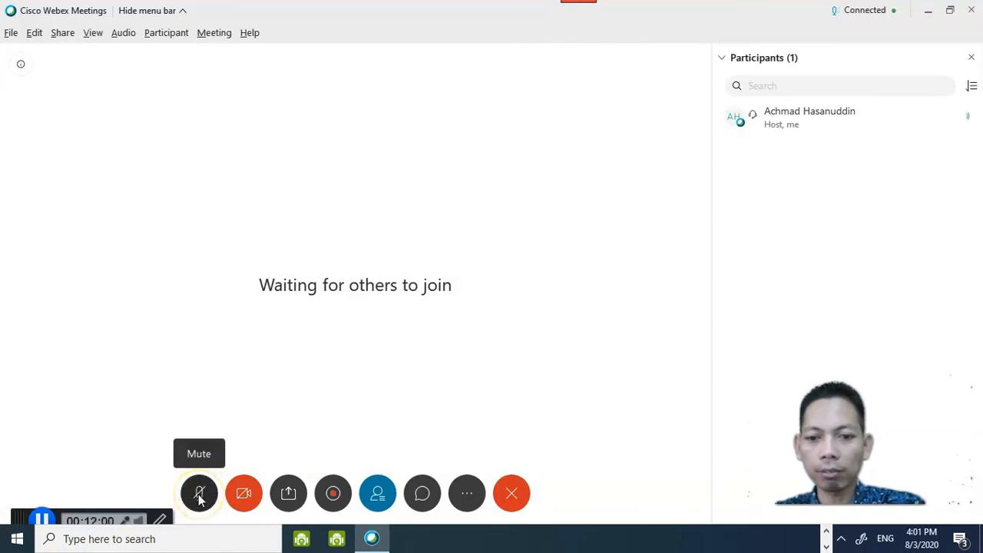
click(199, 495)
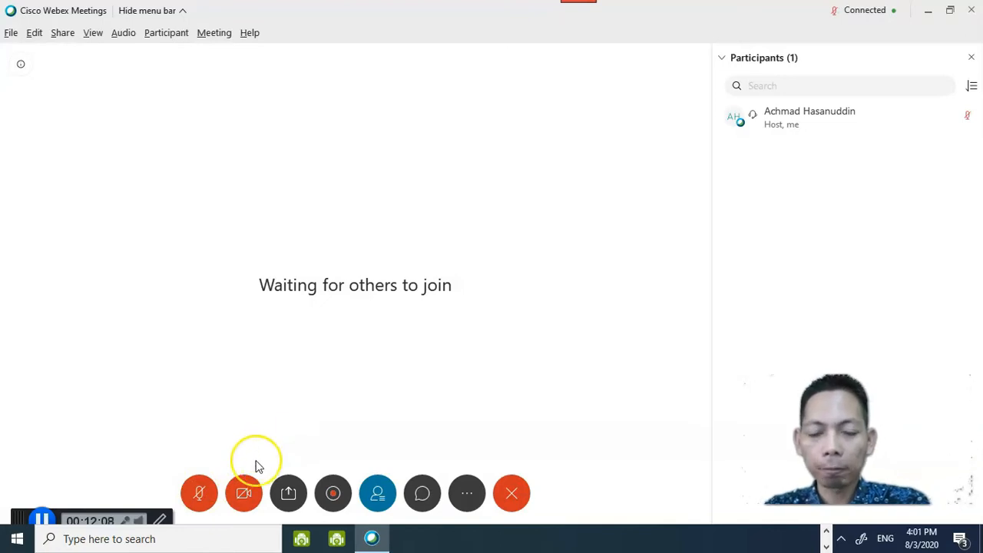
Try the camera twice, dismissing the webcam connection error, then reopen the participants list.
click(246, 498)
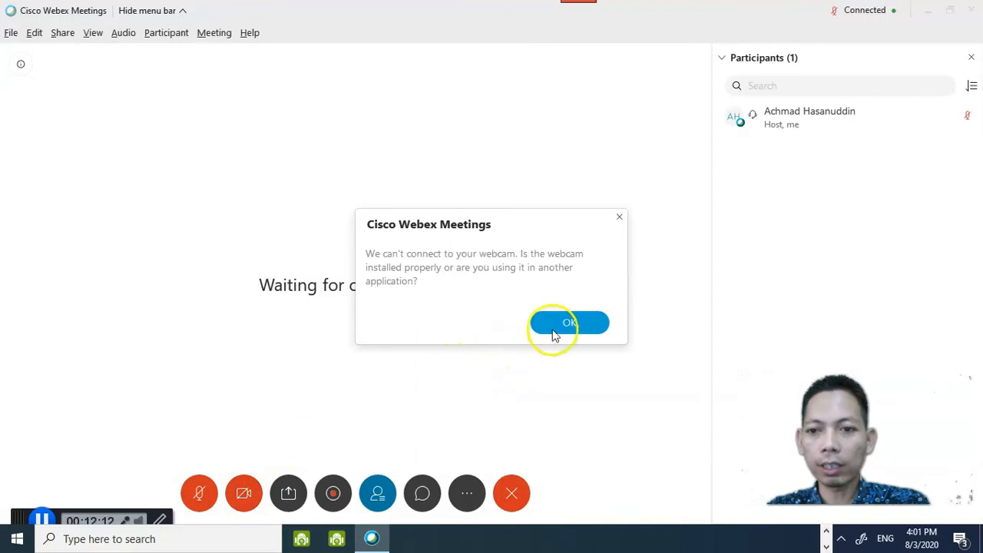
click(566, 323)
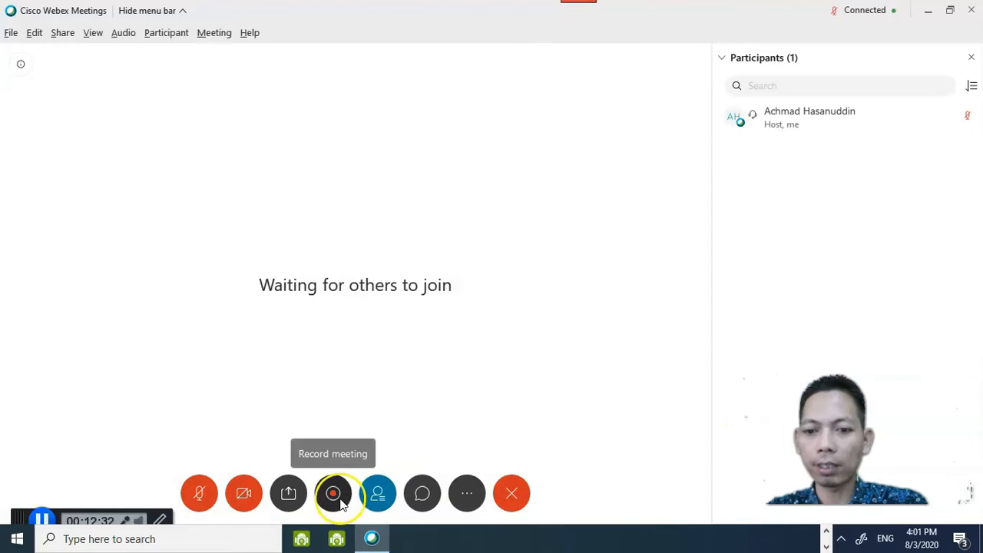
click(244, 496)
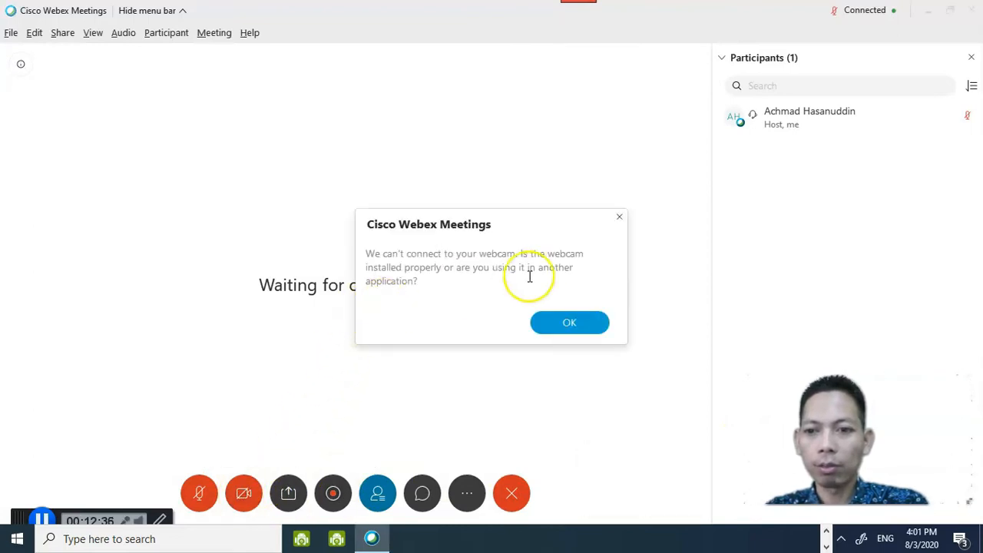
click(567, 322)
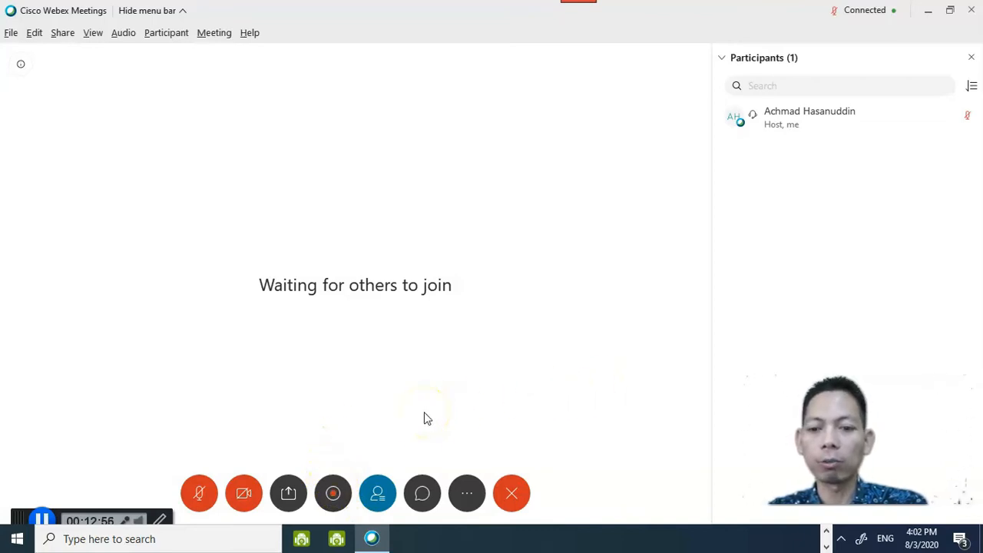
click(378, 494)
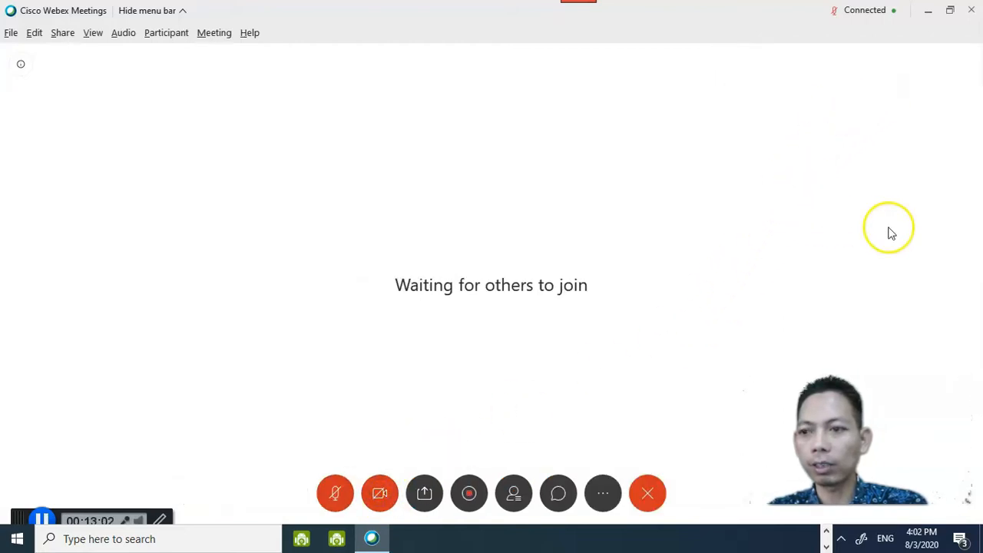
click(515, 495)
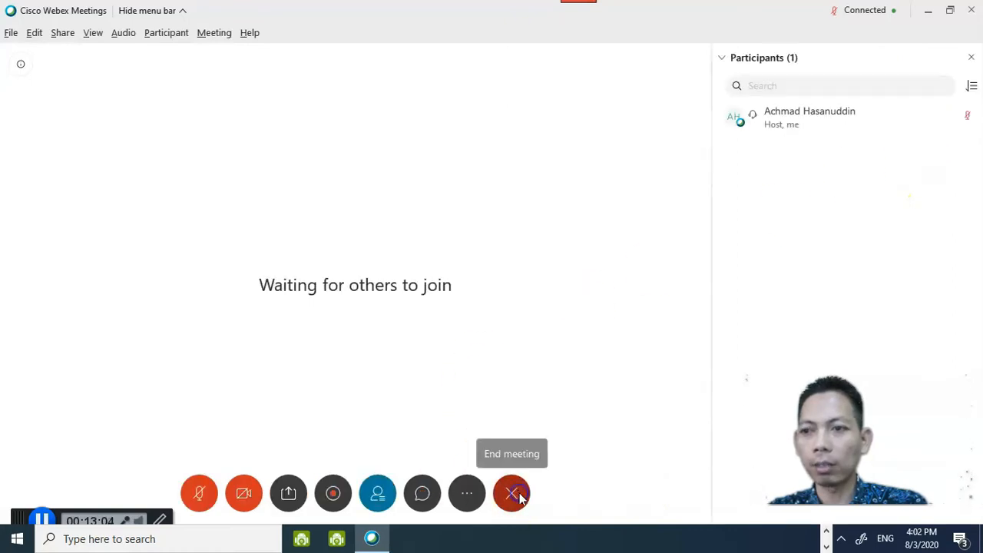
Post 'selamat datang di webex meeting' in the chat with Everyone as recipient.
click(422, 496)
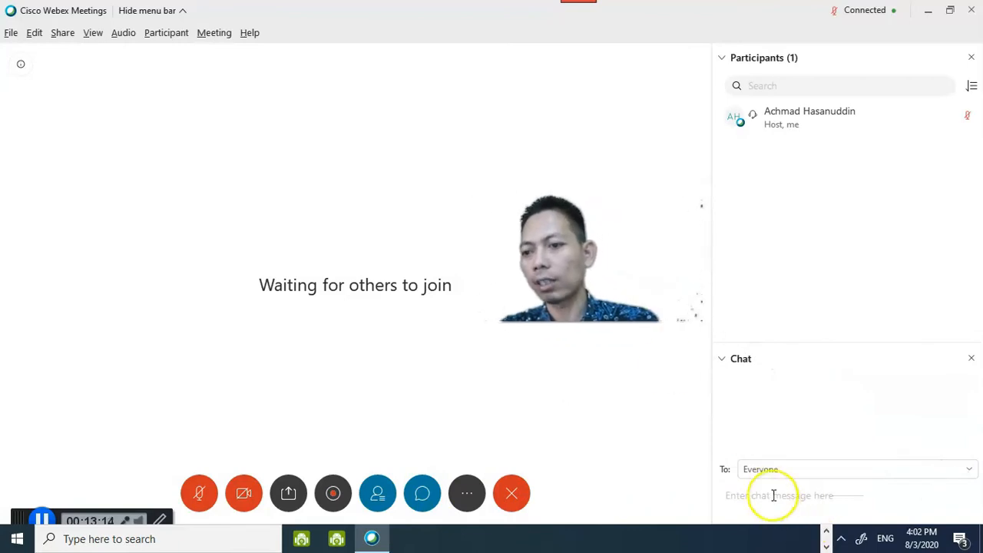
click(782, 468)
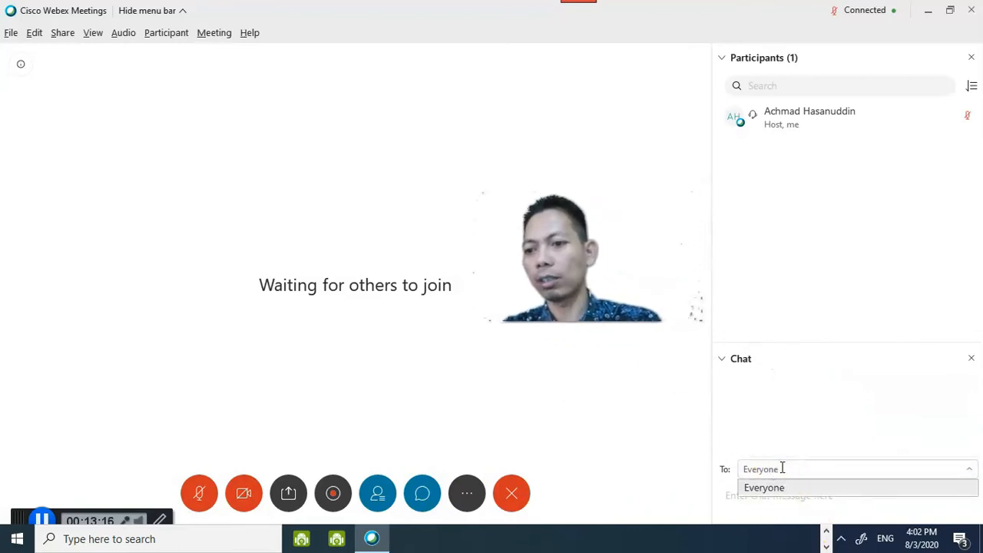
click(781, 468)
click(774, 389)
click(783, 500)
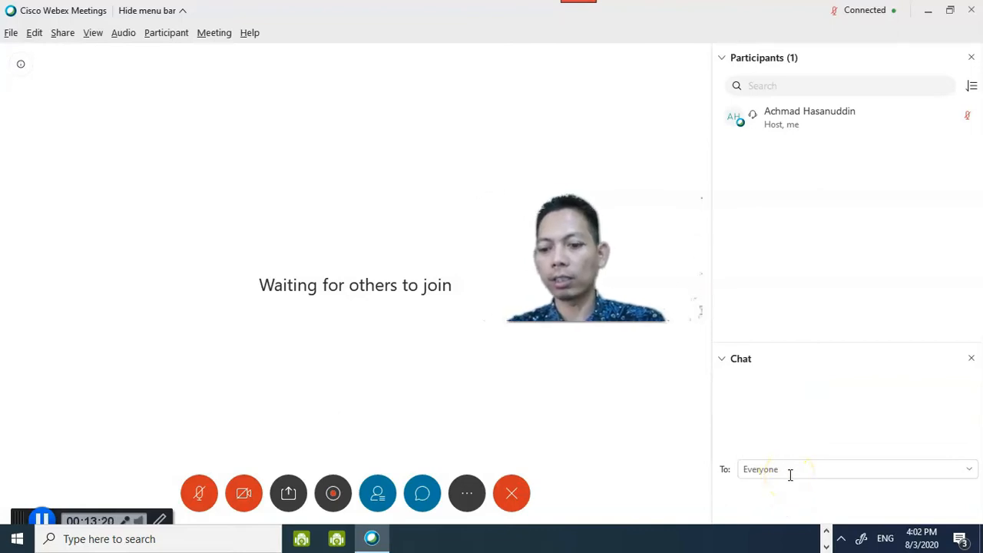
text(selamat datang di webex meeting)
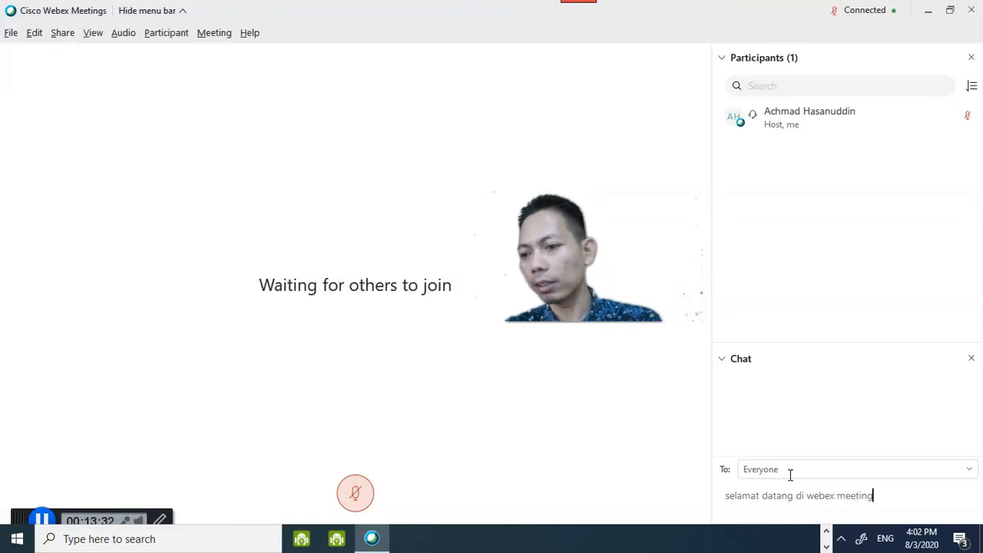
key(Return)
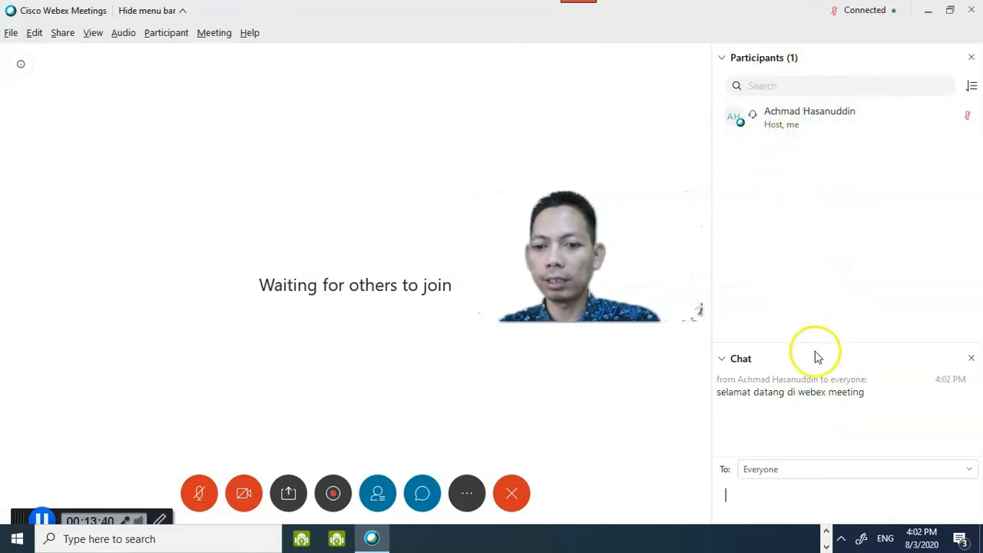
click(466, 498)
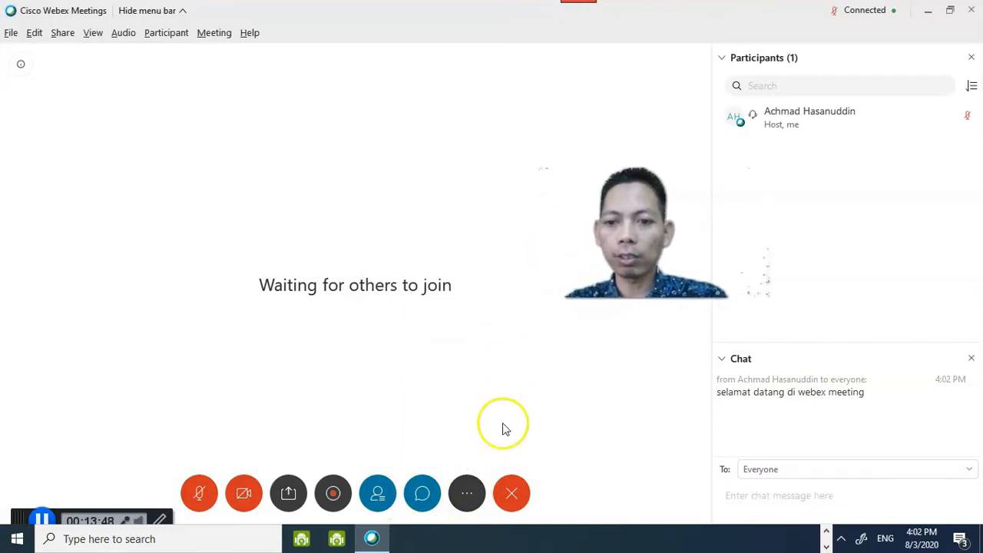
click(470, 494)
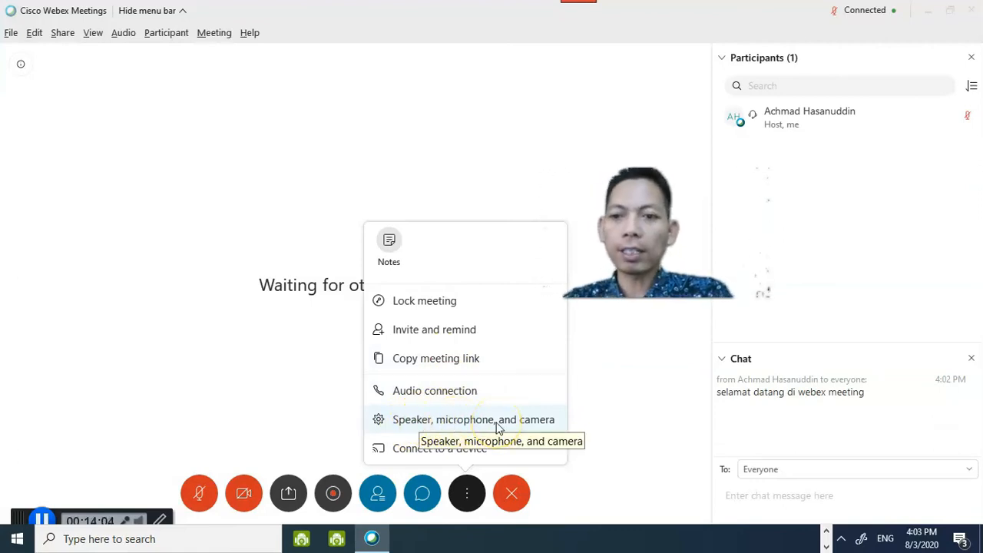
click(470, 495)
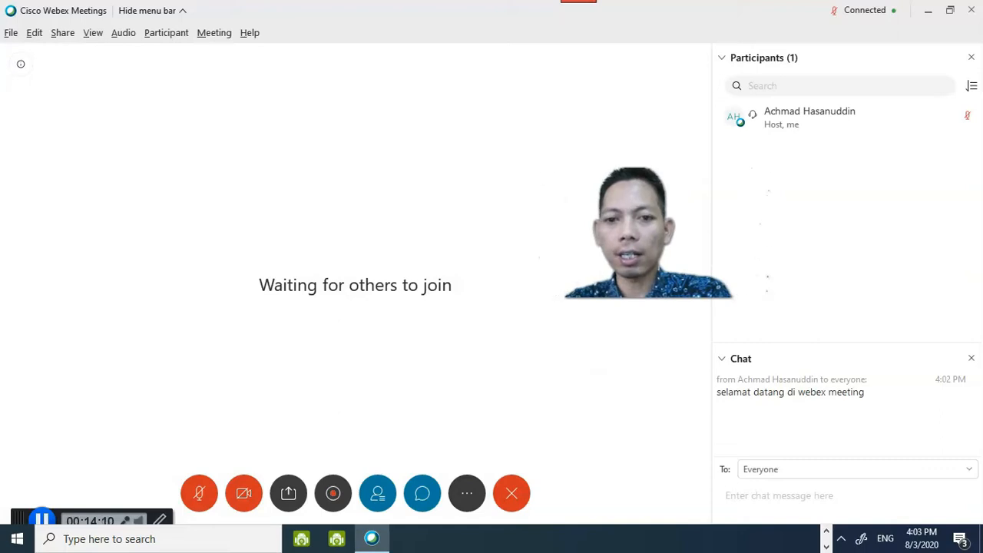
drag(649, 231, 737, 453)
mouse_move(799, 539)
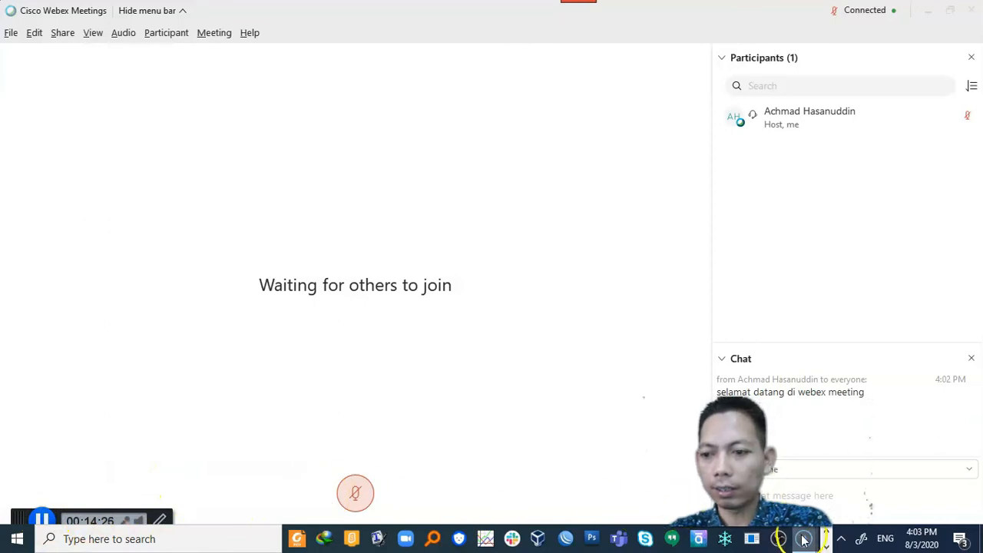
click(855, 472)
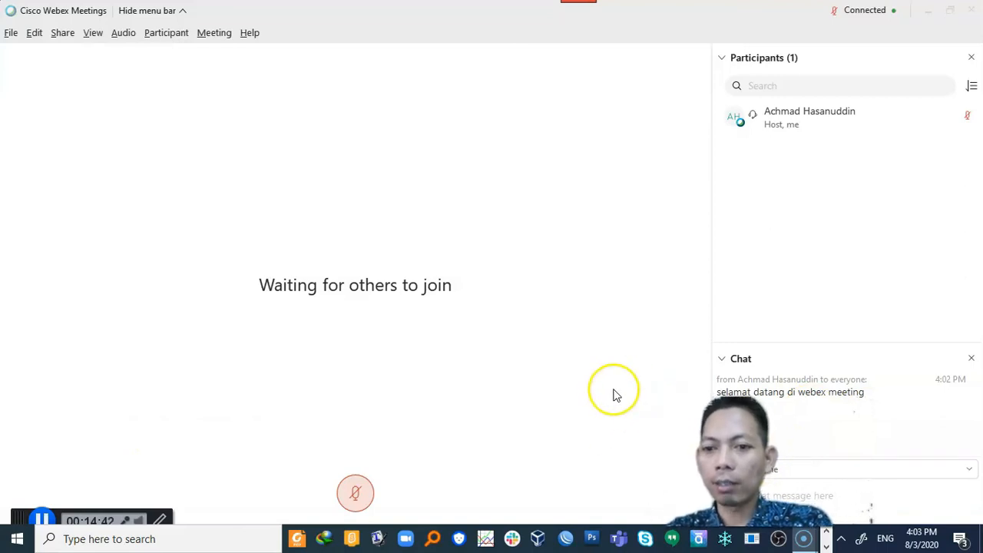
click(403, 412)
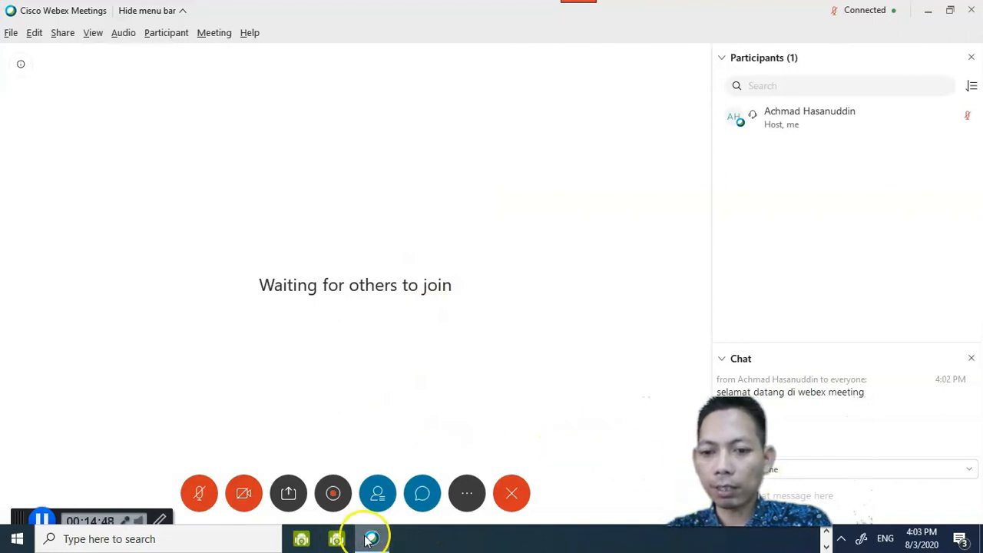
mouse_move(372, 533)
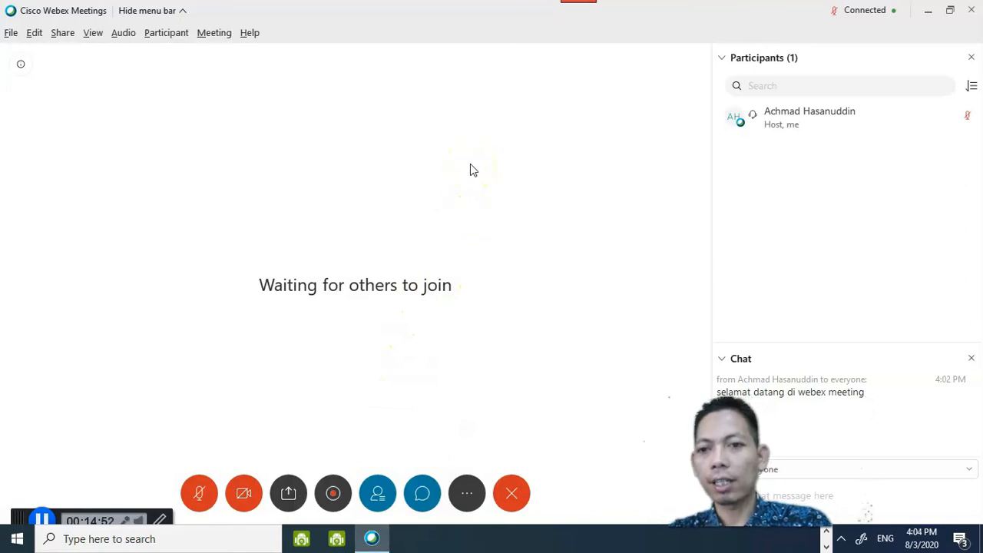
click(826, 534)
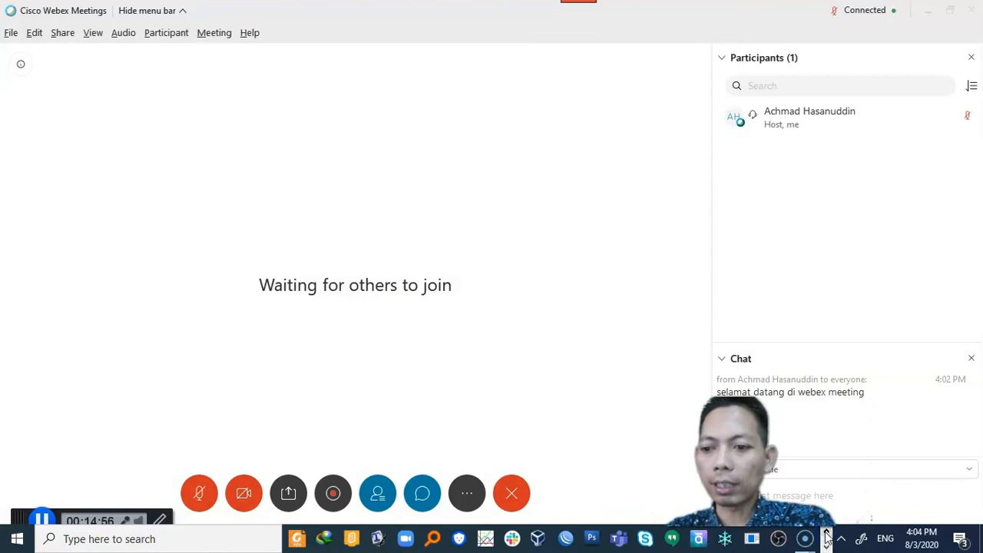
click(597, 438)
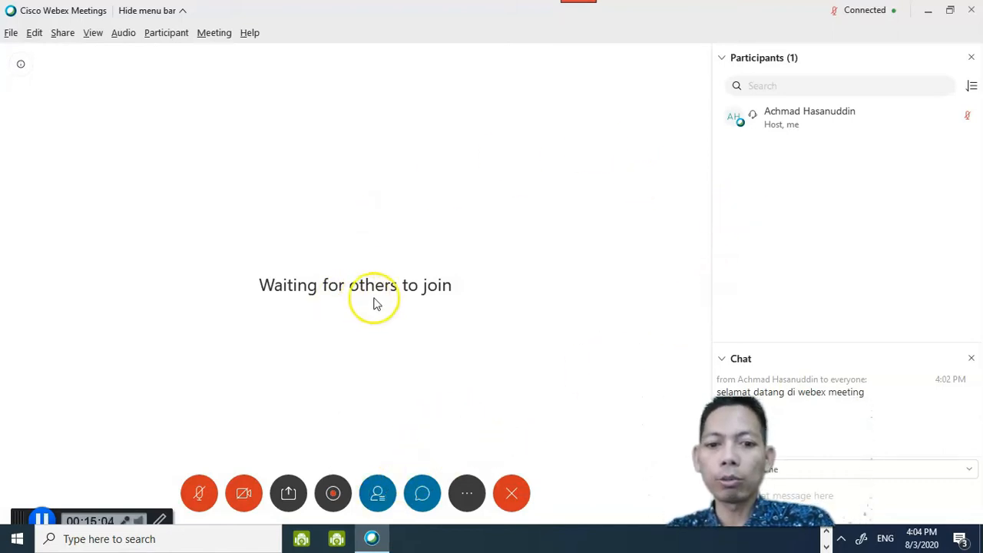
Minimize the Webex meeting and switch to the 'GARIS | Prezi' Chrome tab.
click(927, 13)
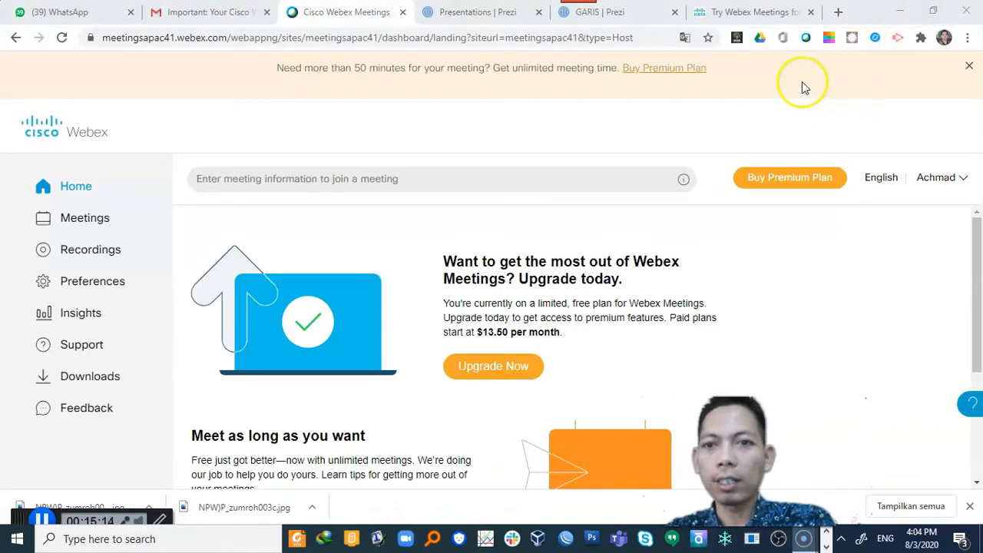
click(607, 14)
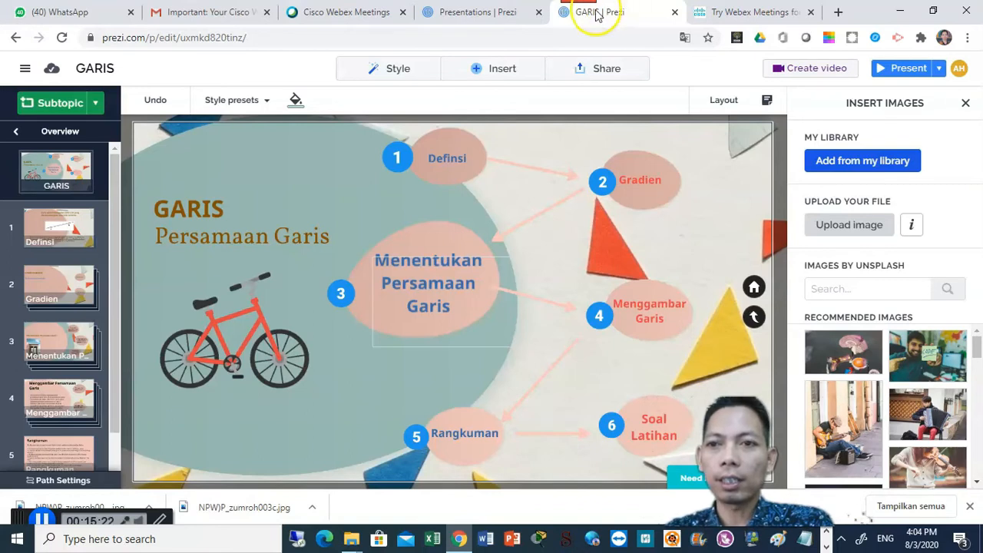
Start the GARIS Prezi presentation full screen, then switch back to the Webex meeting.
click(419, 265)
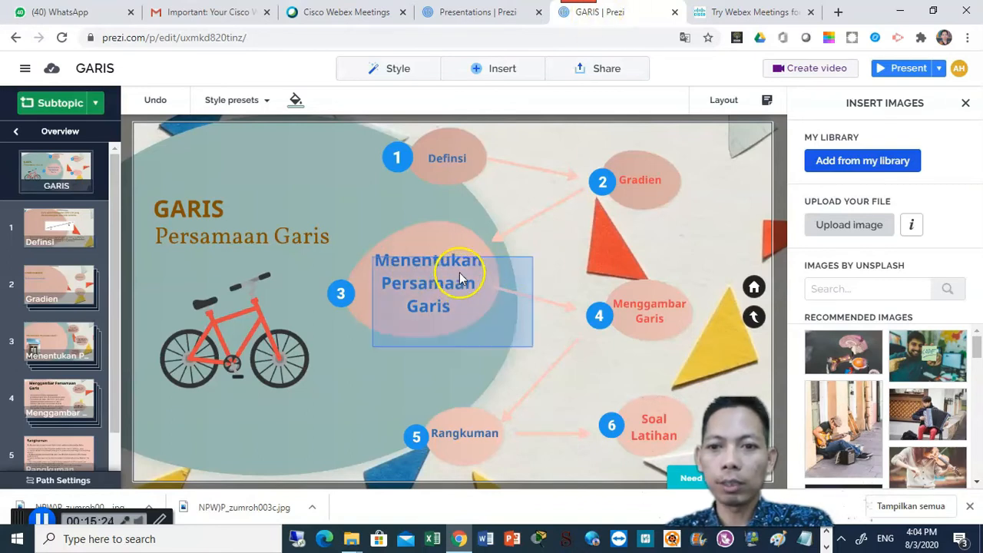
click(735, 165)
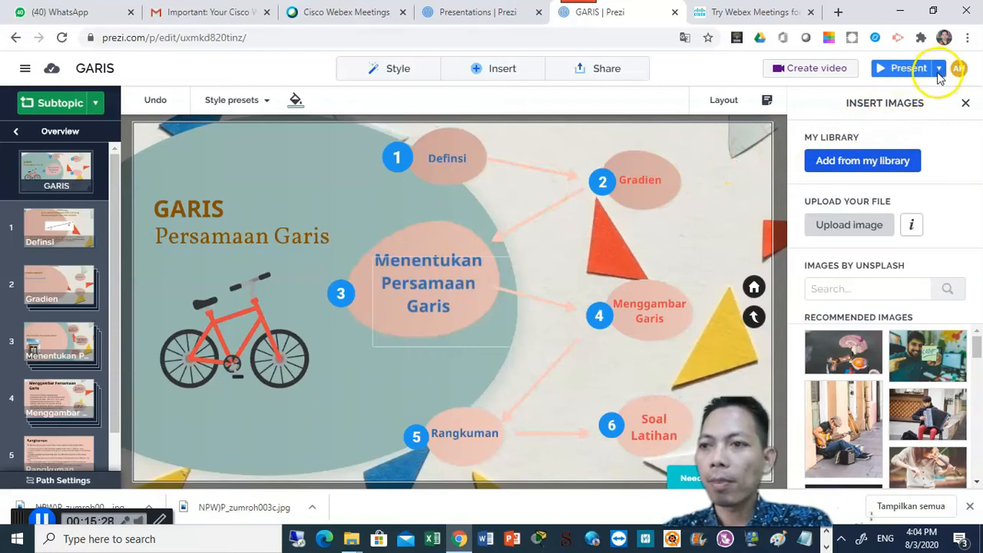
click(940, 69)
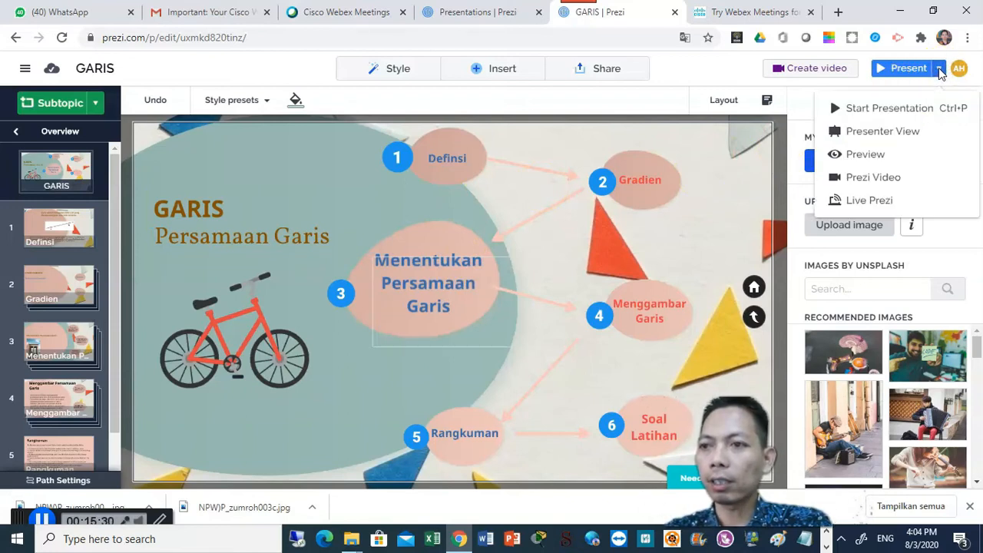
click(878, 108)
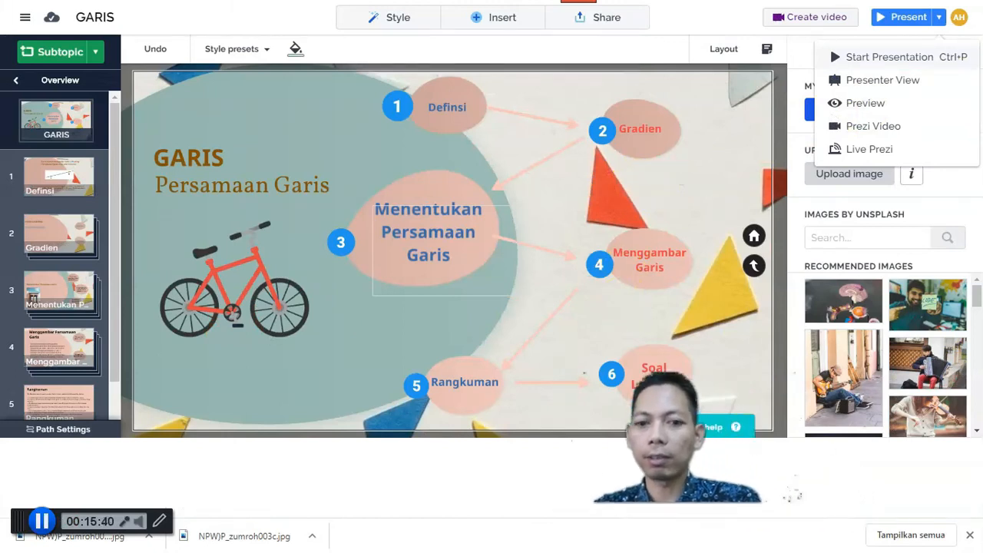
key(Escape)
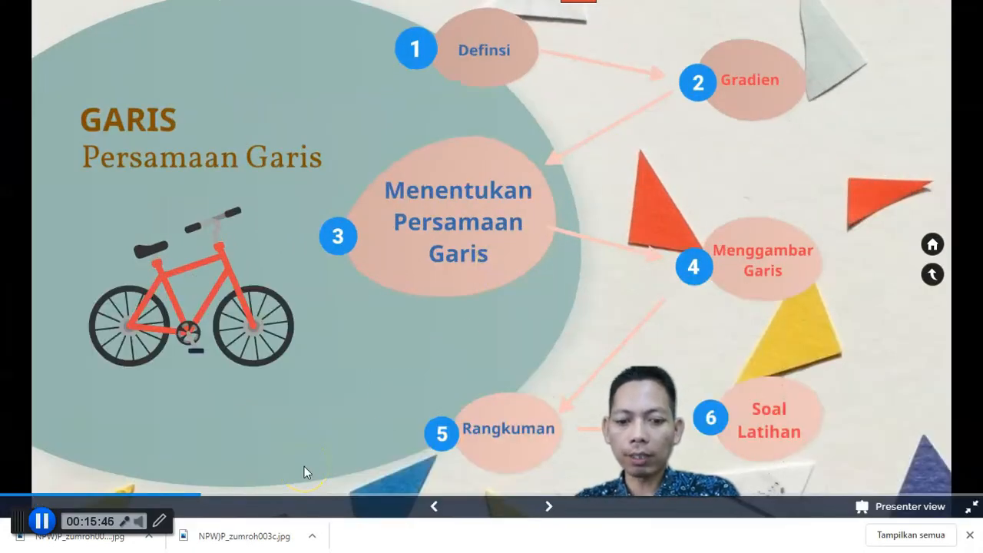
key(alt+Tab)
key(alt+Tab)
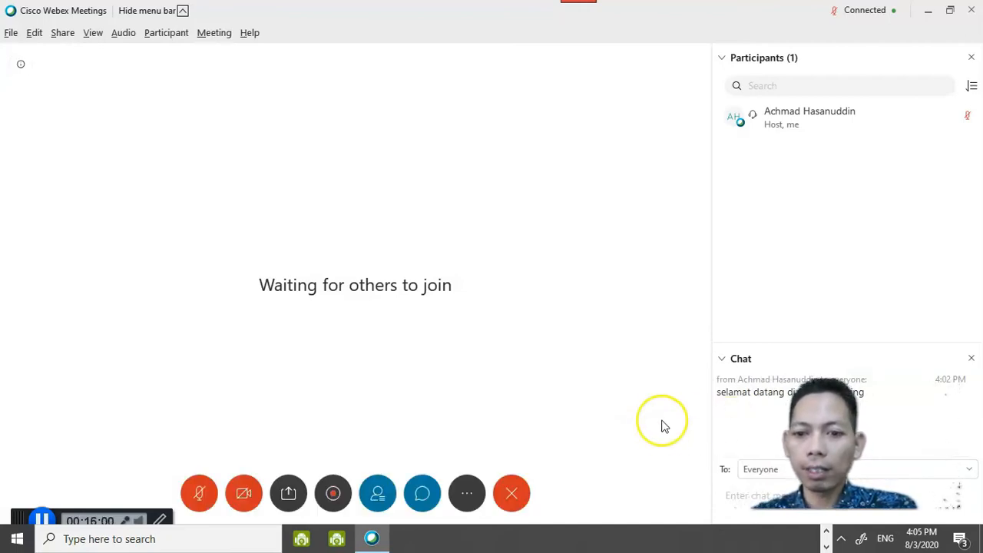
Share the whole of Screen 1 with the meeting from the Share content options.
click(289, 494)
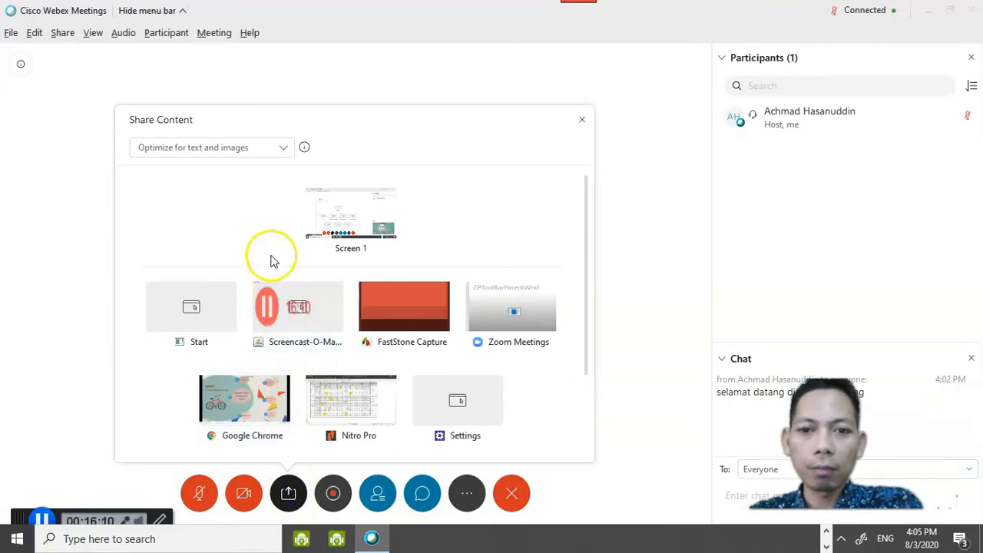
mouse_move(318, 230)
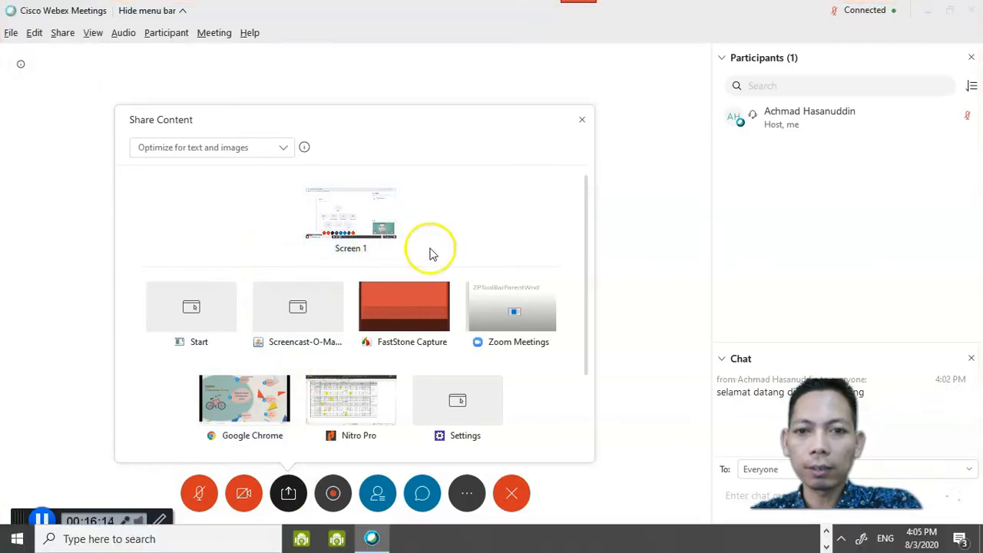
mouse_move(377, 238)
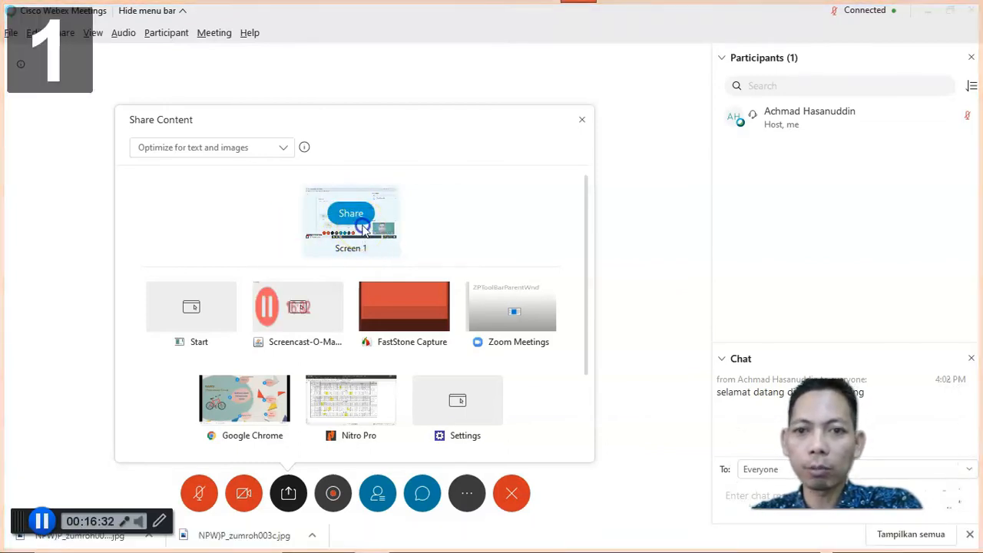
click(352, 218)
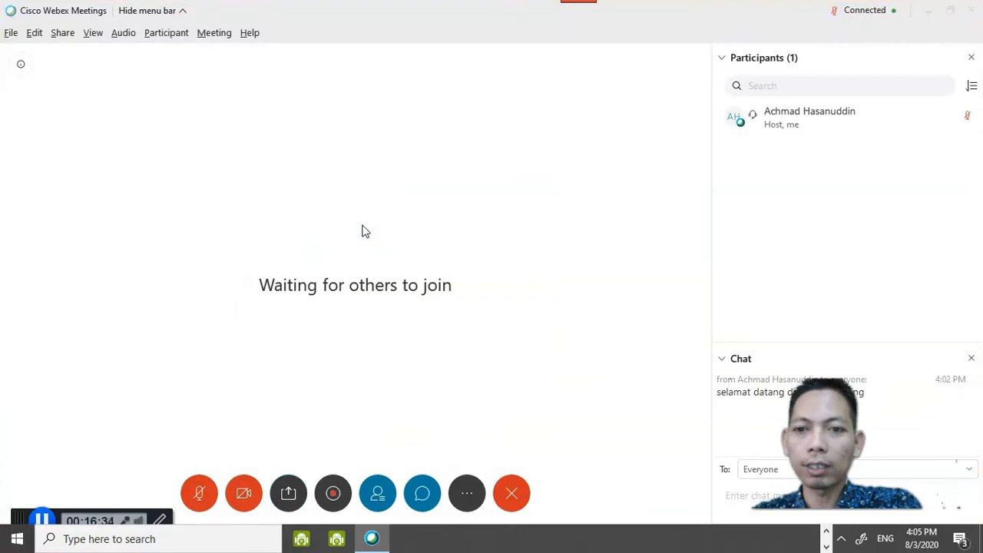